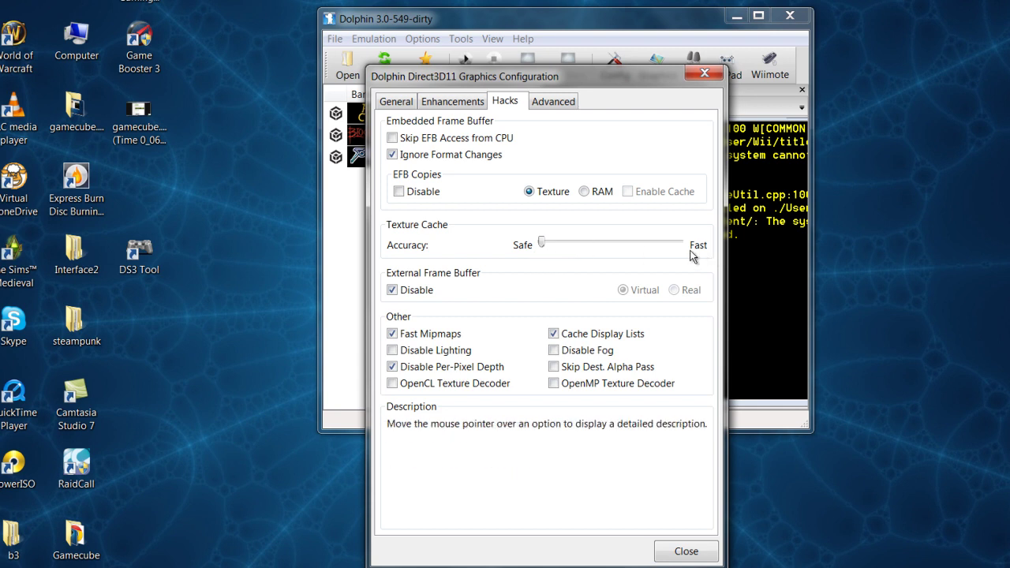
Review the advanced graphics options, then close the graphics configuration
left_click(556, 109)
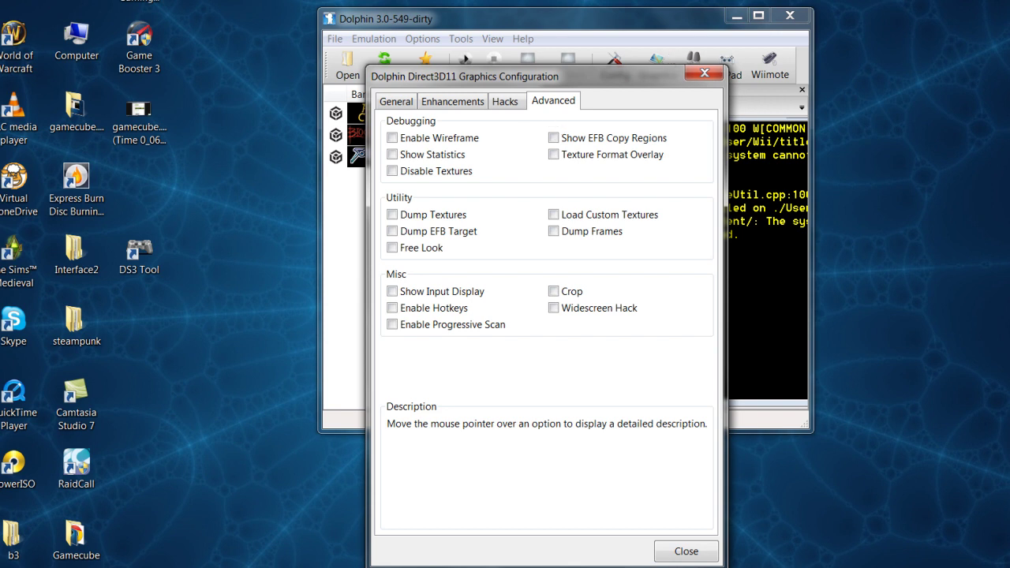
left_click(704, 74)
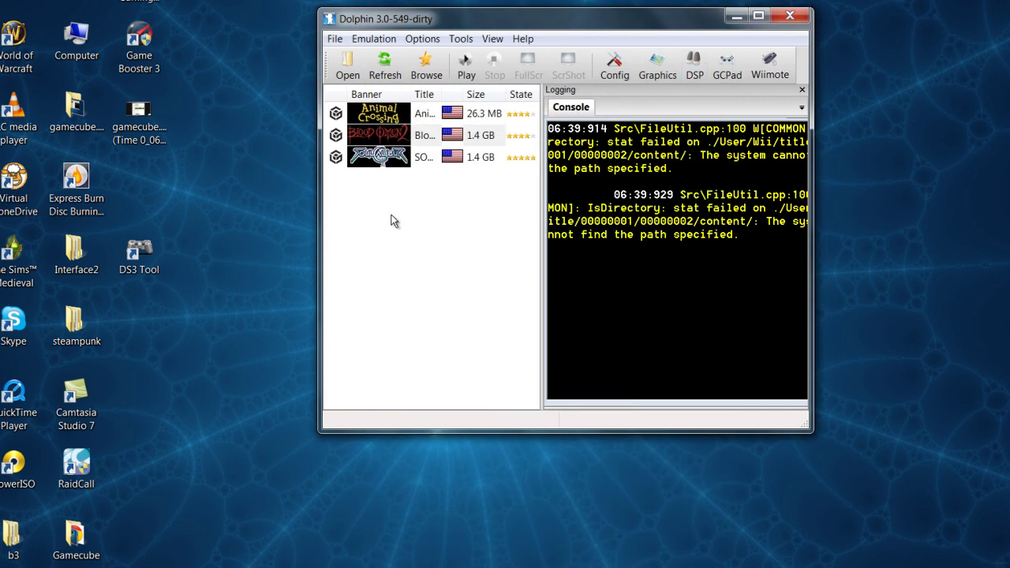
Open the properties of the SOULCALIBUR2 game and choose Perfect as its emulation state
right_click(382, 162)
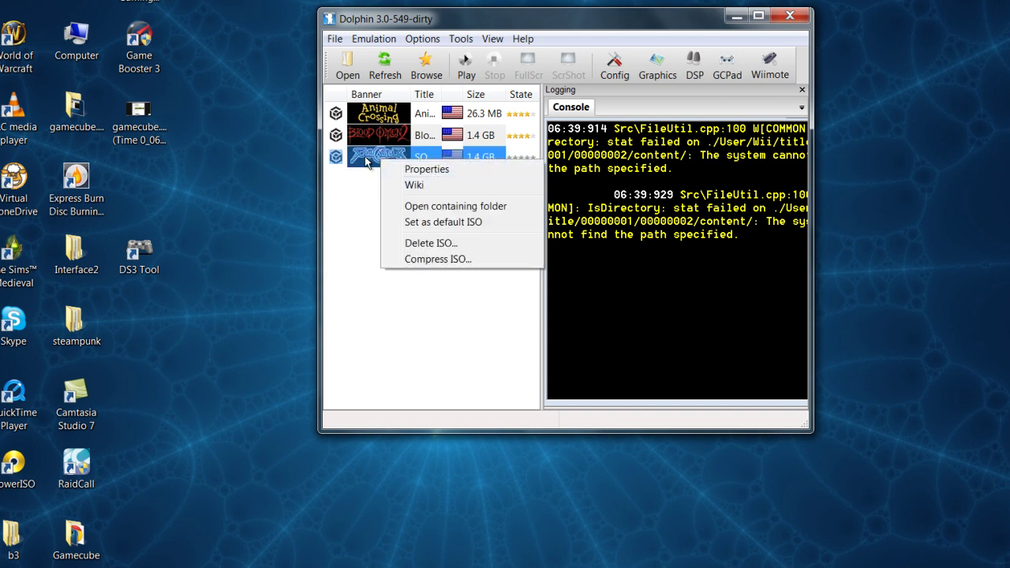
left_click(410, 170)
left_click_drag(397, 49, 484, 78)
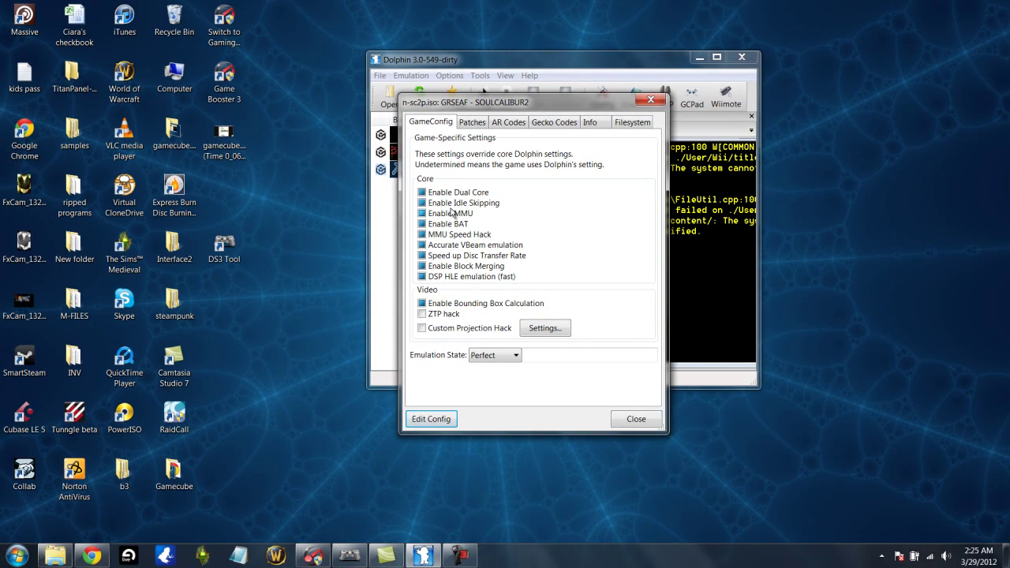
left_click(103, 560)
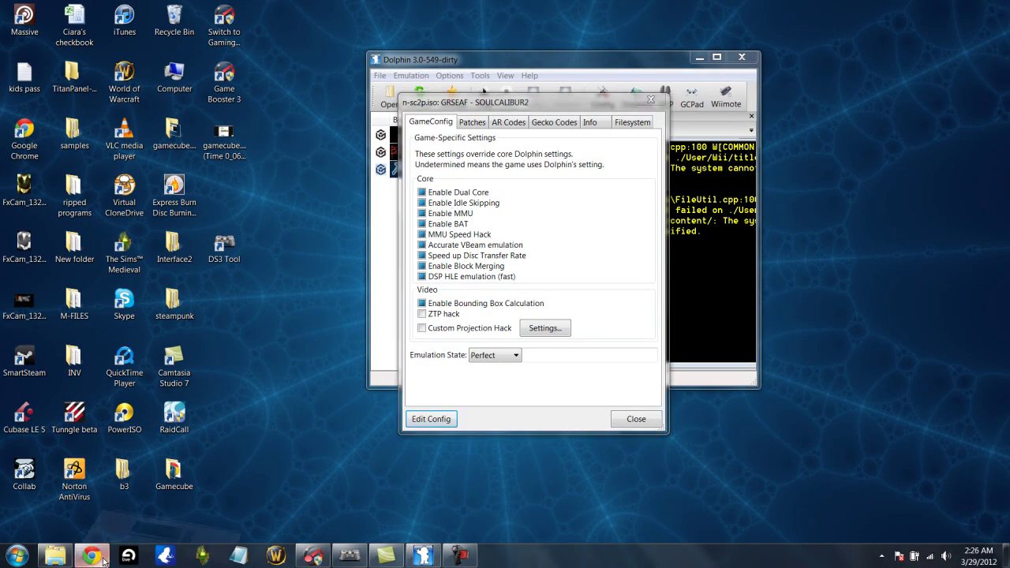
left_click(464, 217)
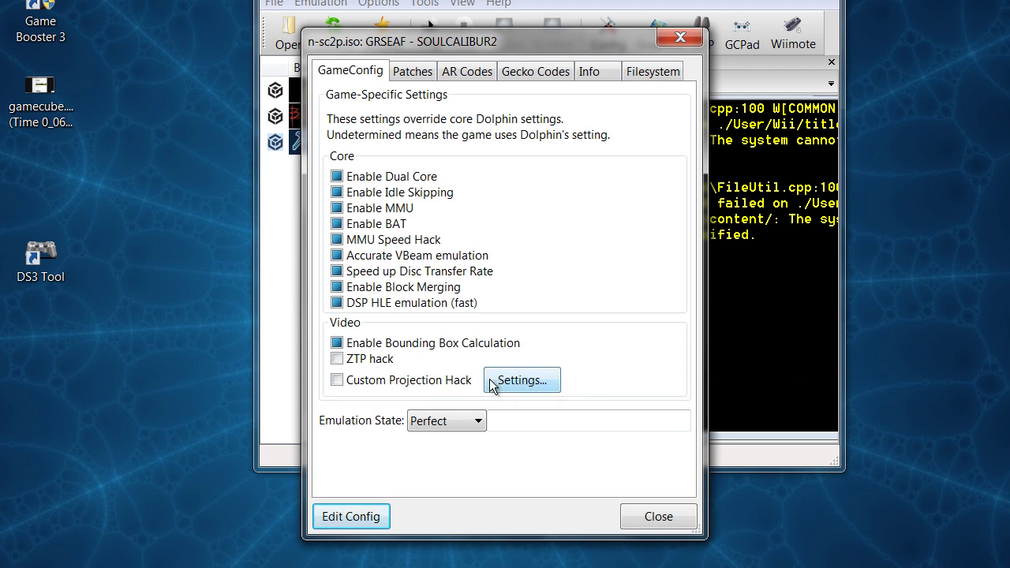
left_click(468, 420)
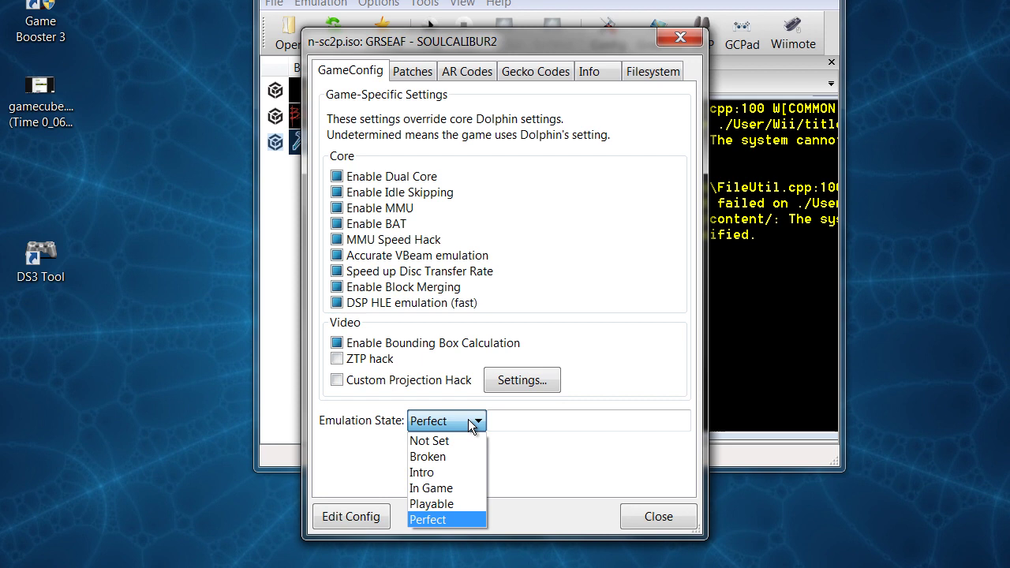
left_click(430, 521)
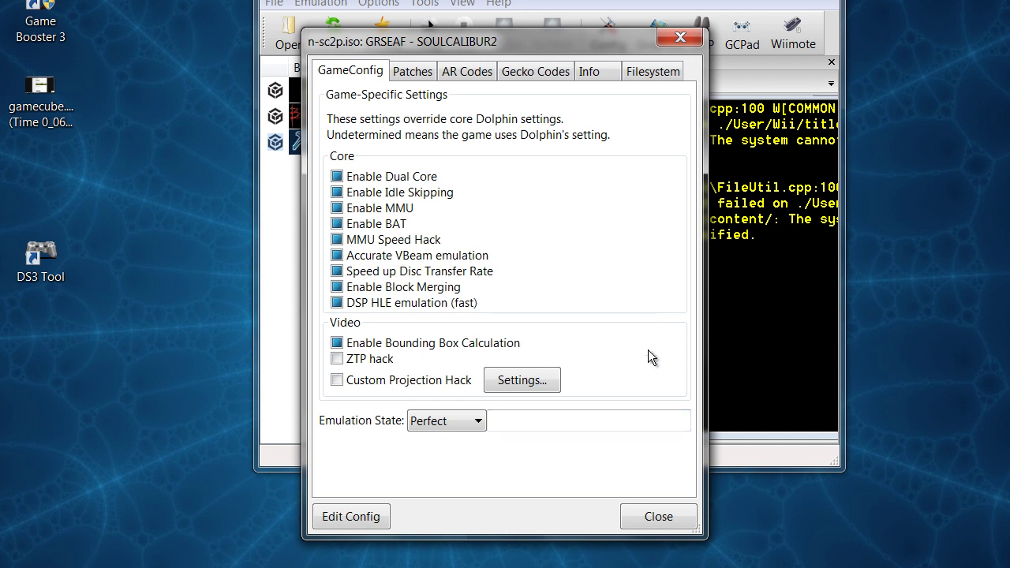
Review the game's patches, AR codes, Gecko codes, disc info and filesystem, then close its properties
left_click(402, 72)
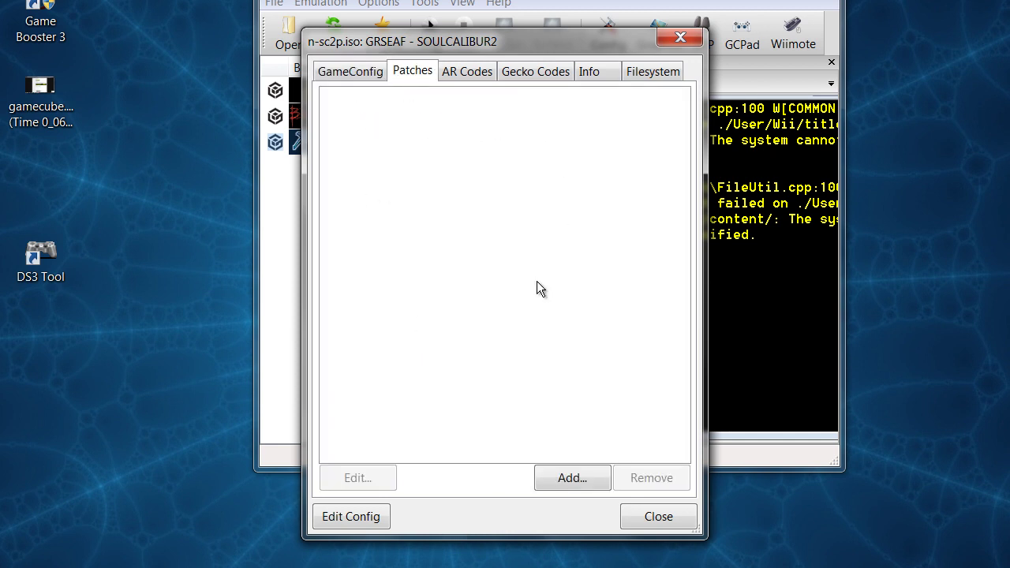
left_click(466, 70)
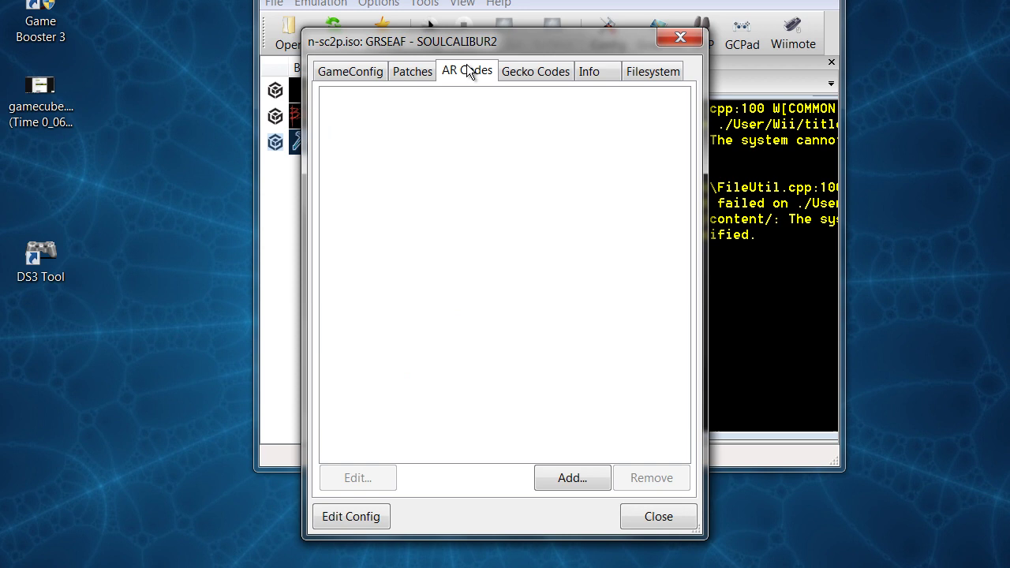
left_click(524, 72)
left_click(603, 73)
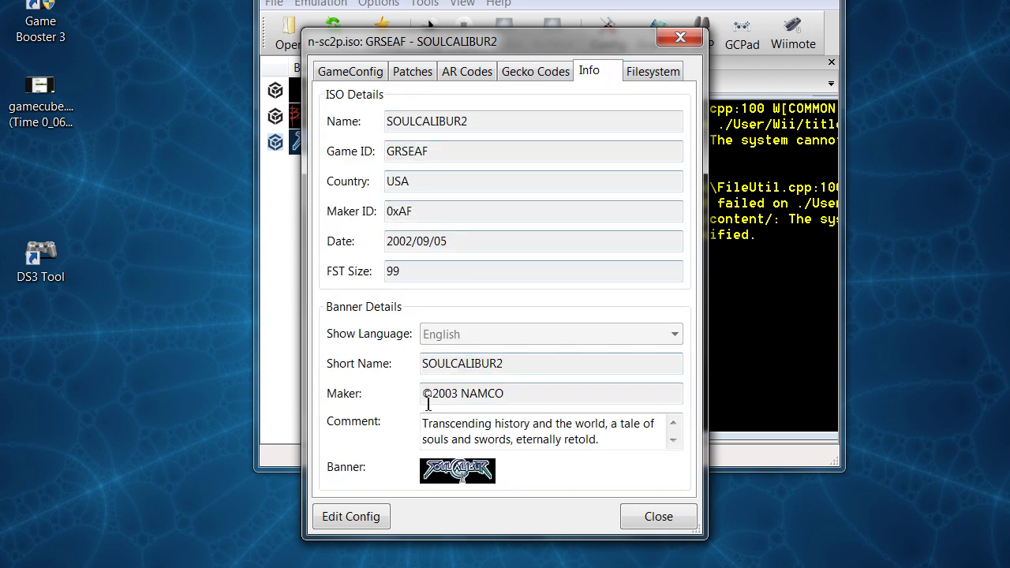
left_click(665, 70)
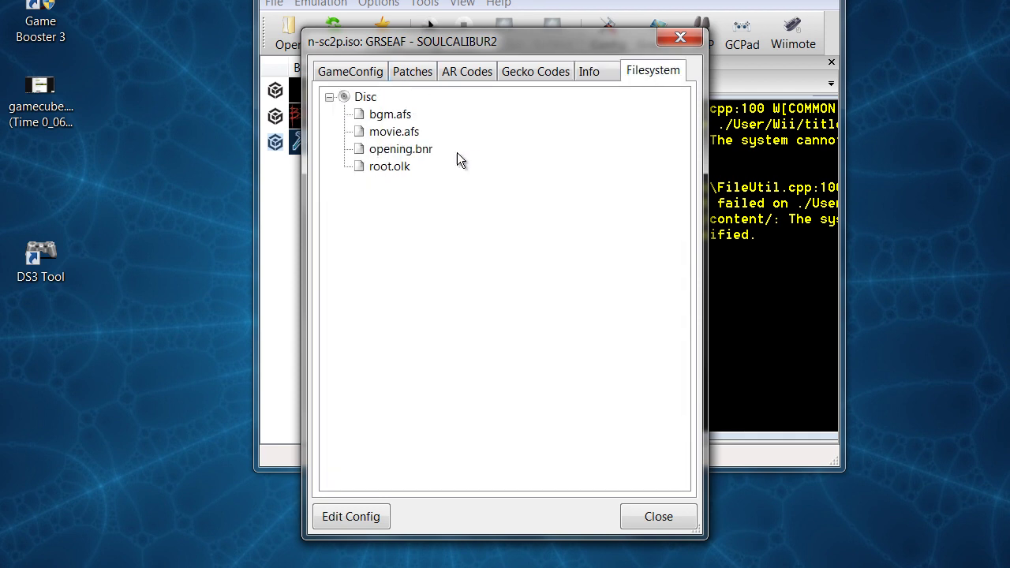
left_click(688, 527)
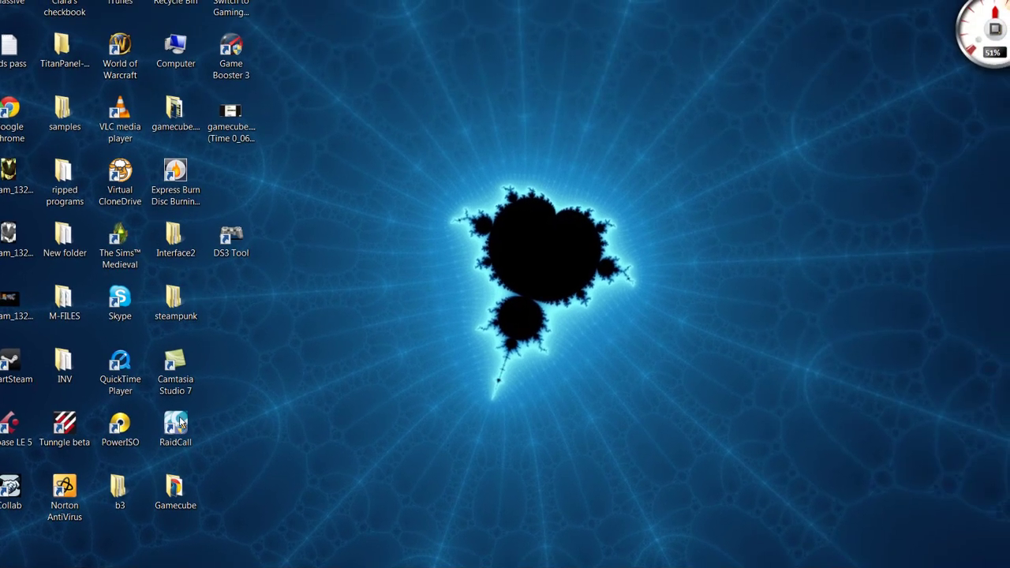
Launch Dolphin from the Dolphin-win-x64-v3.0-549 (1) folder inside the Gamecube folder and close the folder window
double_click(175, 498)
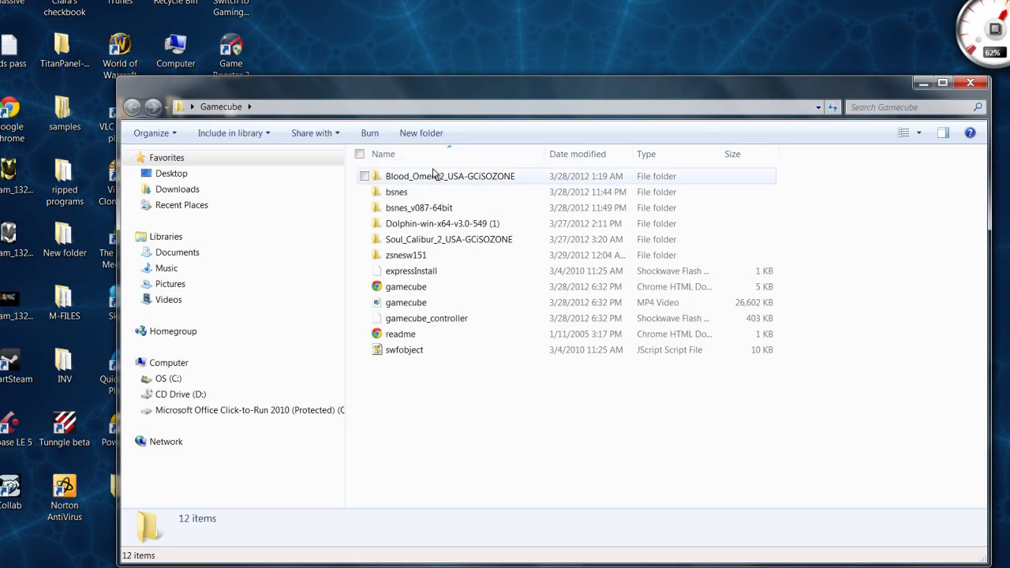
double_click(438, 224)
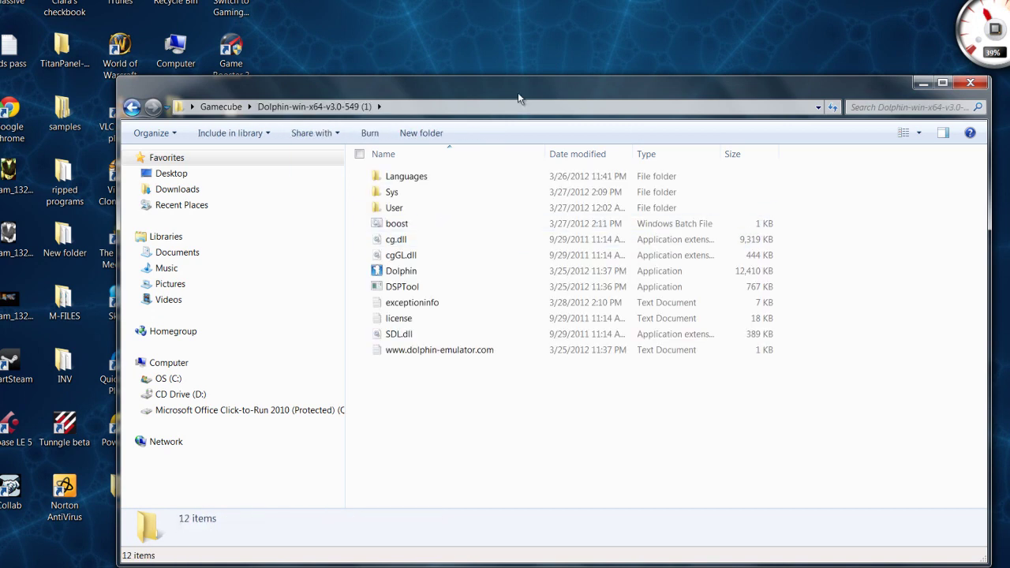
left_click(458, 274)
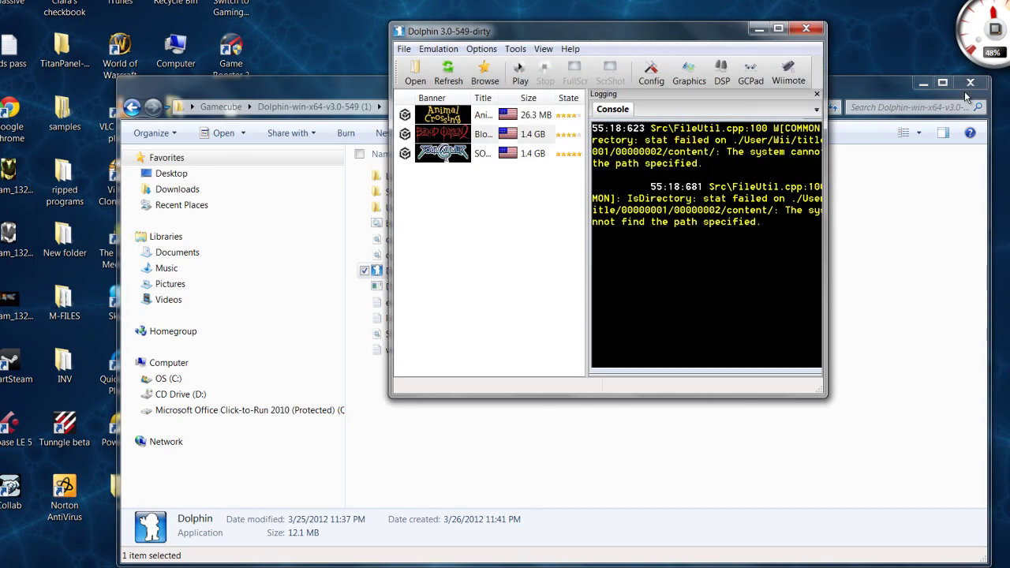
left_click(977, 92)
left_click(974, 89)
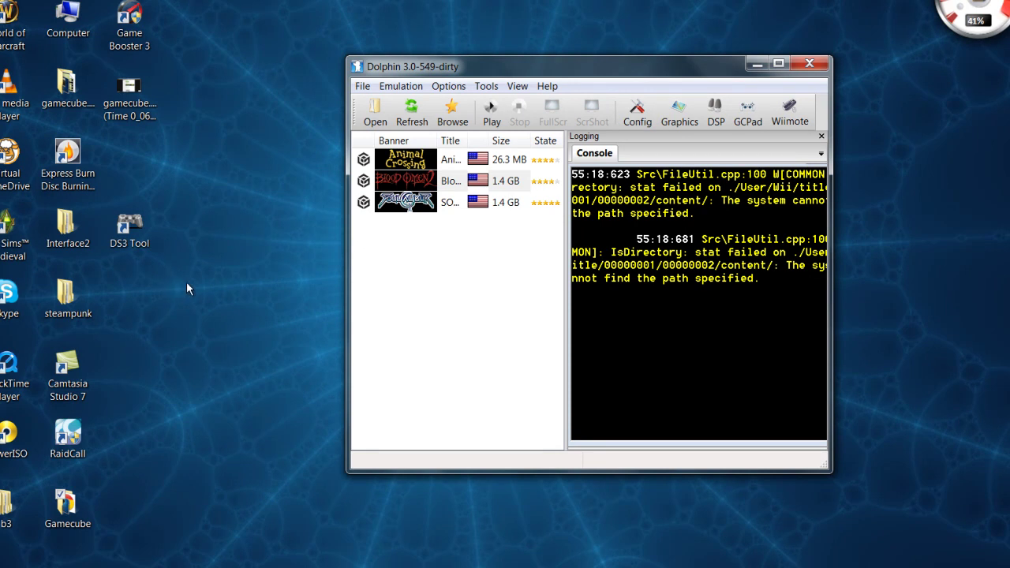
Reposition the emulator window and open the Dolphin configuration at its general settings
left_click_drag(575, 69, 505, 163)
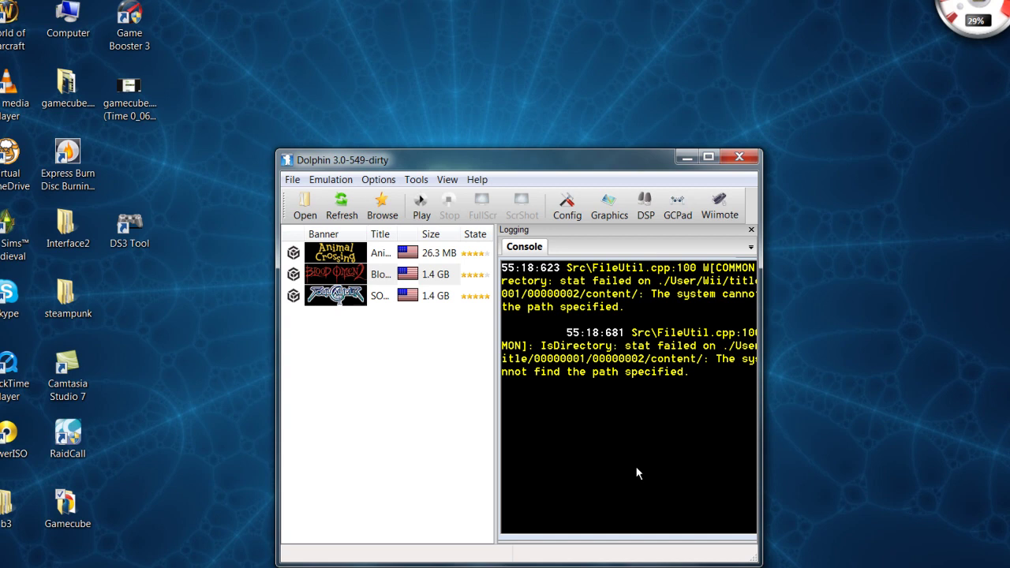
left_click(576, 197)
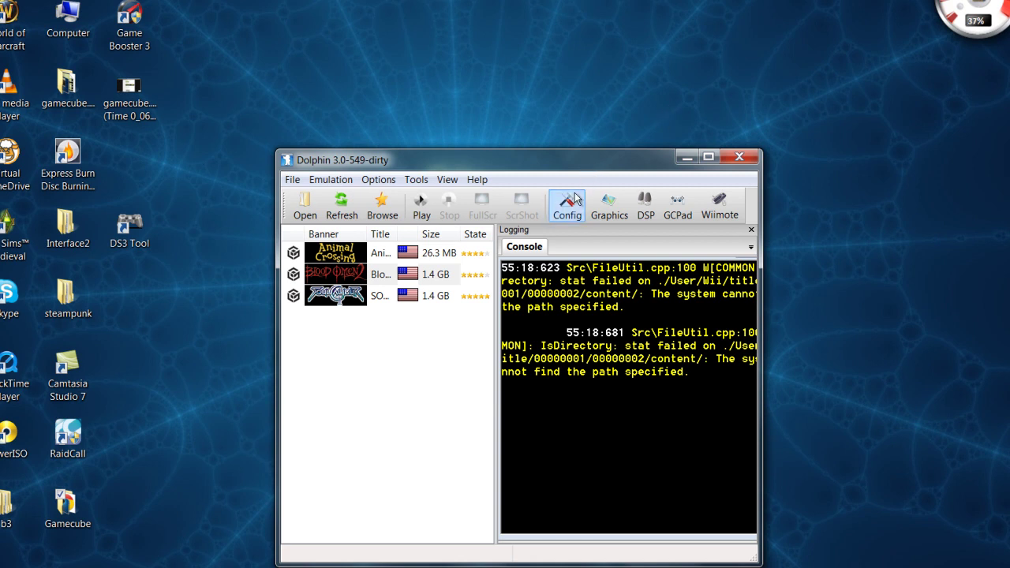
left_click_drag(579, 168, 585, 147)
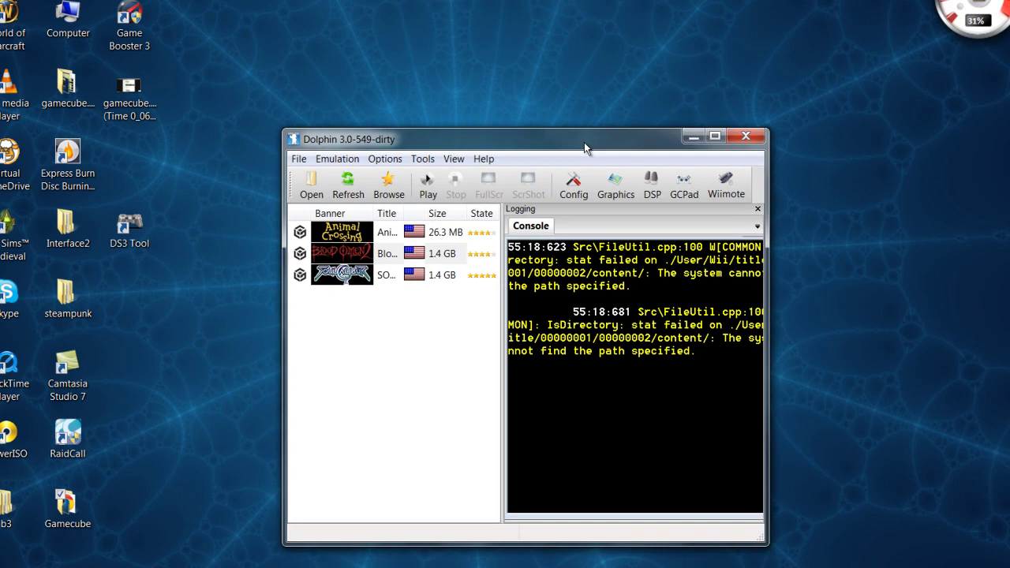
left_click(574, 189)
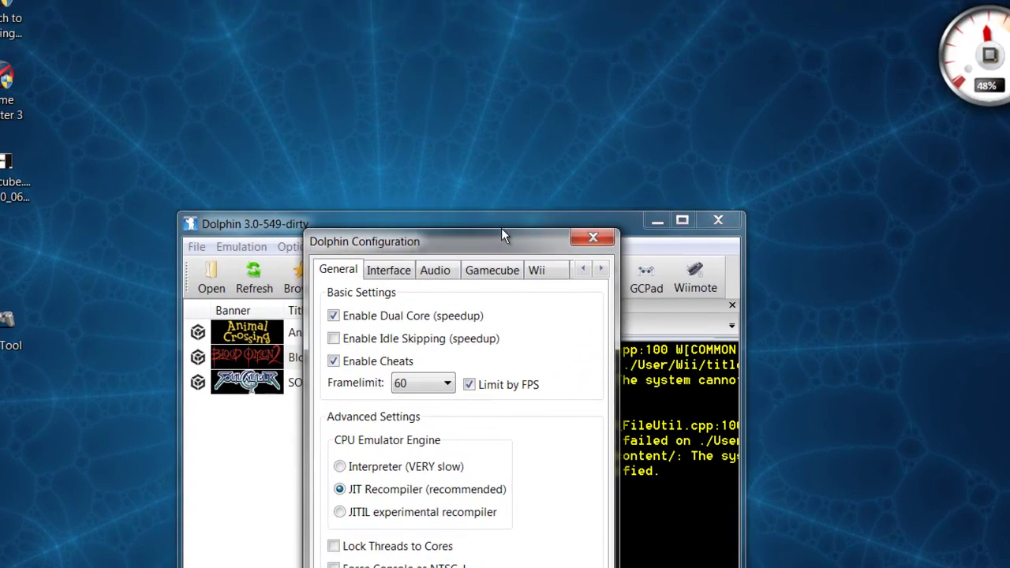
left_click_drag(501, 228, 494, 88)
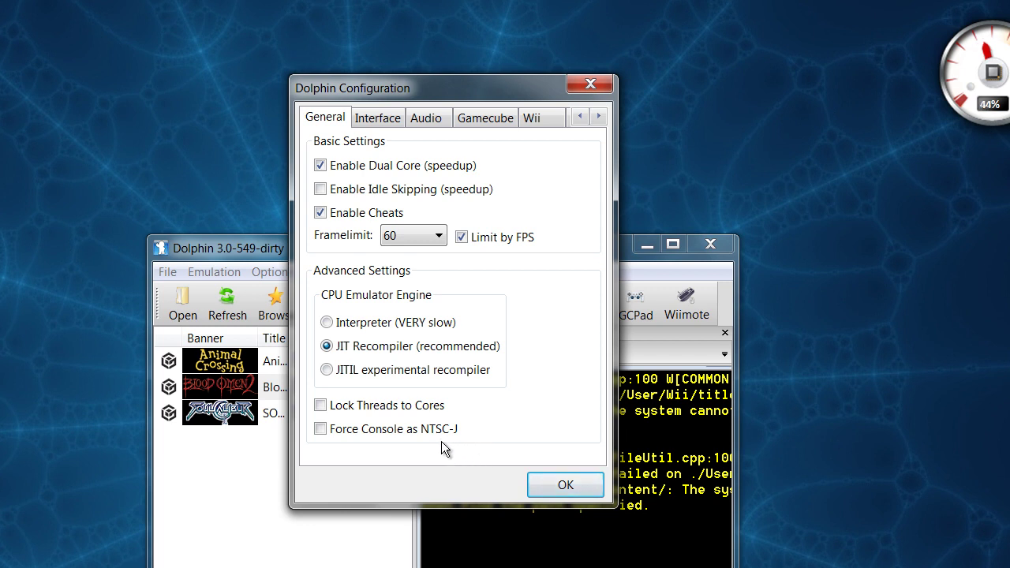
Look through the interface settings and adjust the volume in the audio settings
left_click(372, 121)
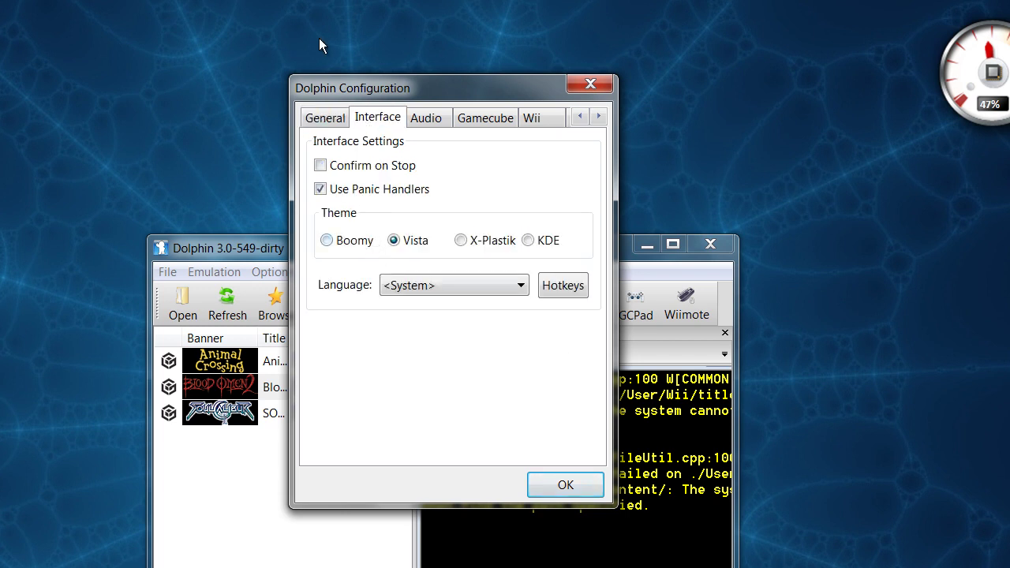
mouse_move(385, 190)
left_click(431, 127)
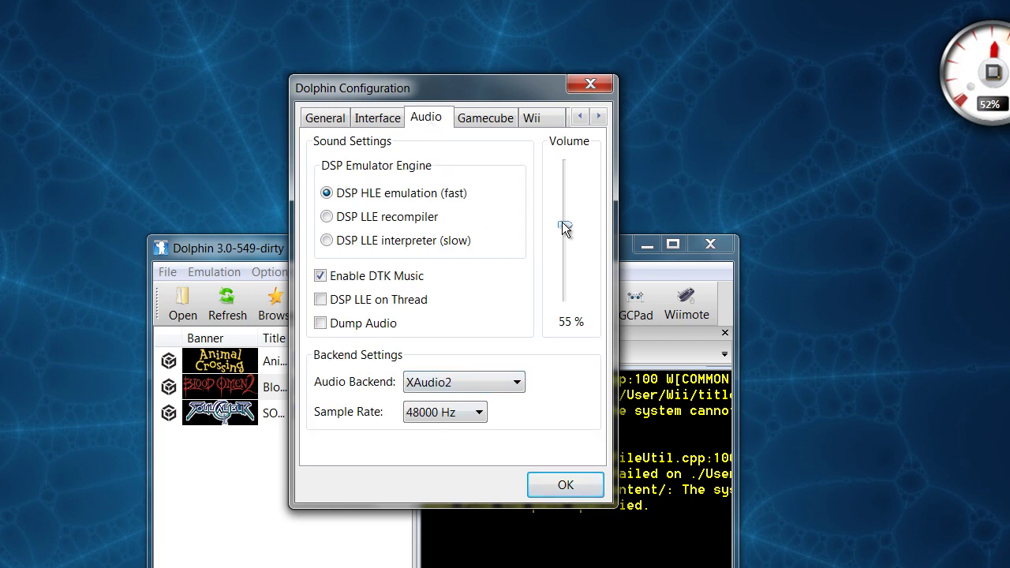
mouse_move(562, 222)
left_mouse_down()
mouse_move(568, 297)
mouse_move(573, 217)
left_mouse_up()
Review the Gamecube and Wii settings, then close the Dolphin configuration
left_click(484, 125)
left_click(536, 117)
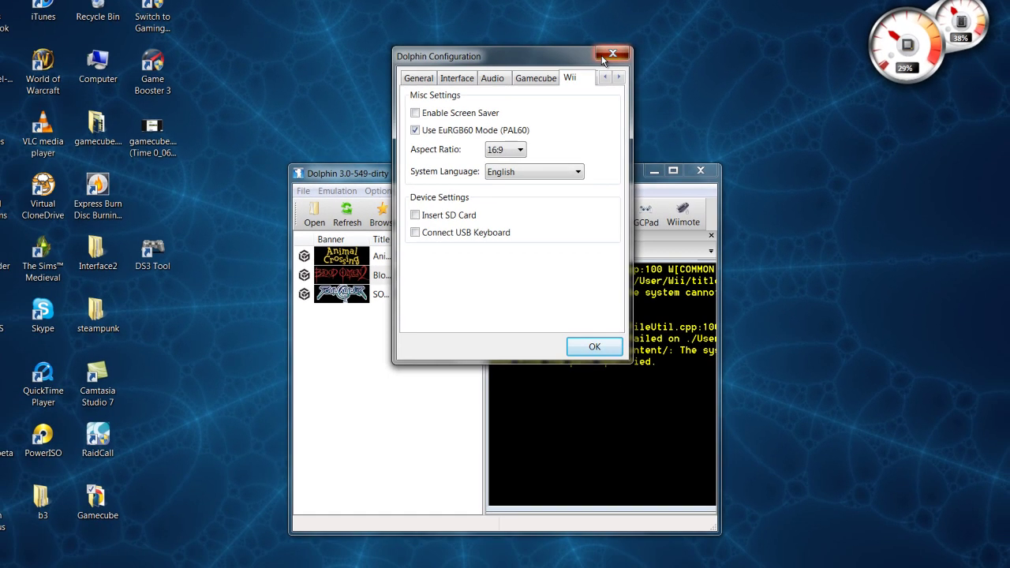
left_click(590, 84)
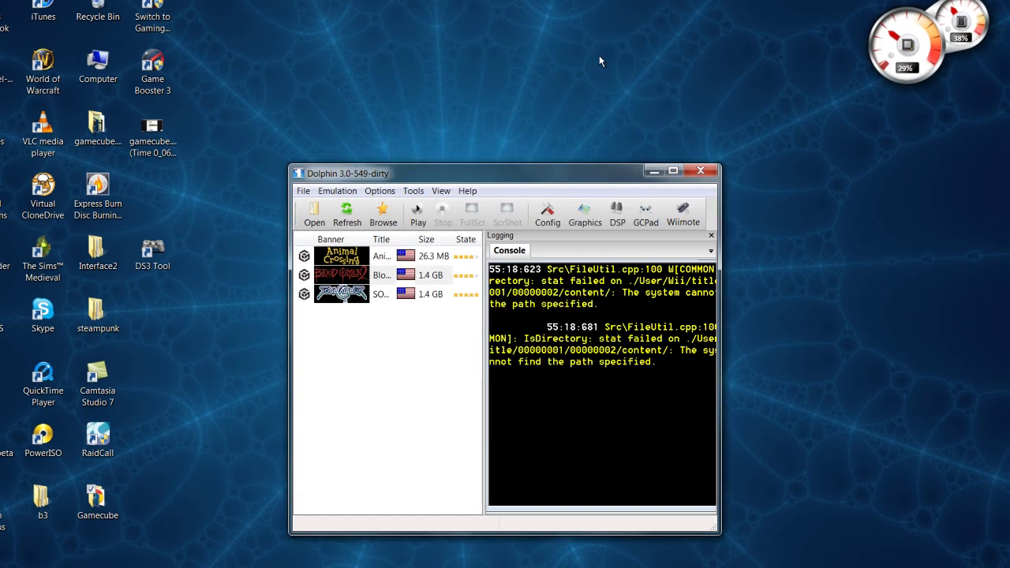
Open the graphics configuration and select Direct3D11 as the backend
left_click(593, 218)
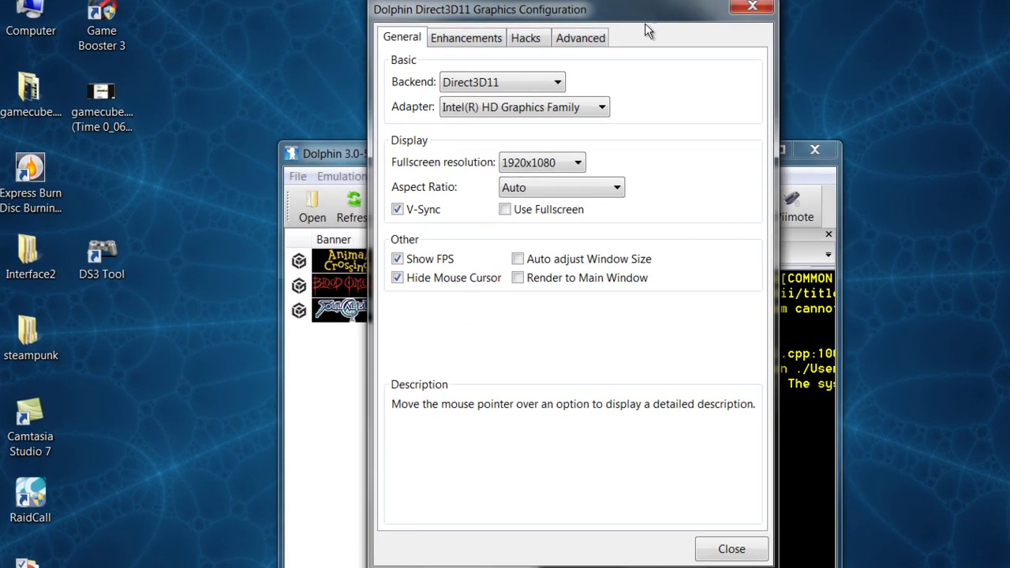
left_click(543, 87)
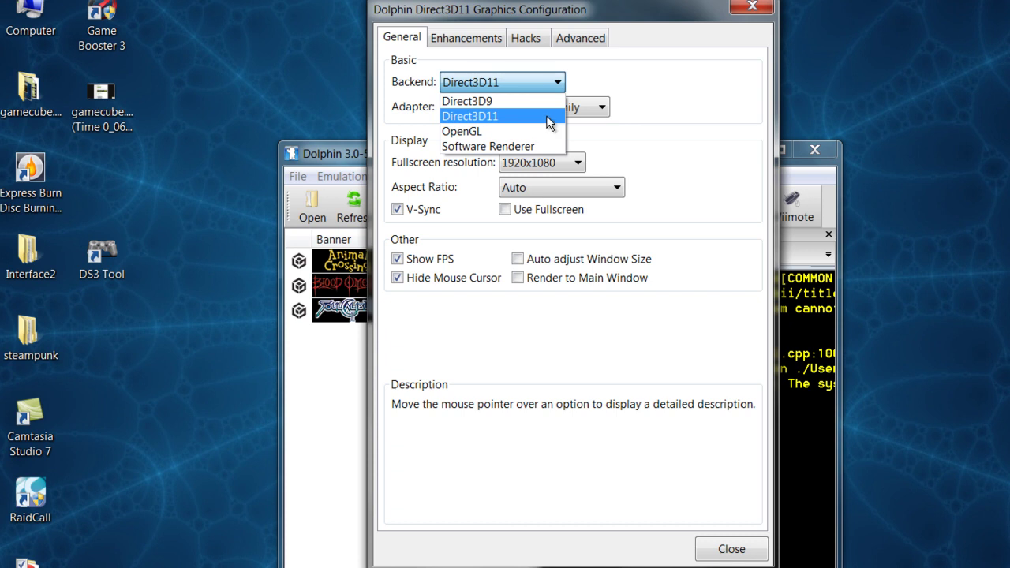
left_click(529, 125)
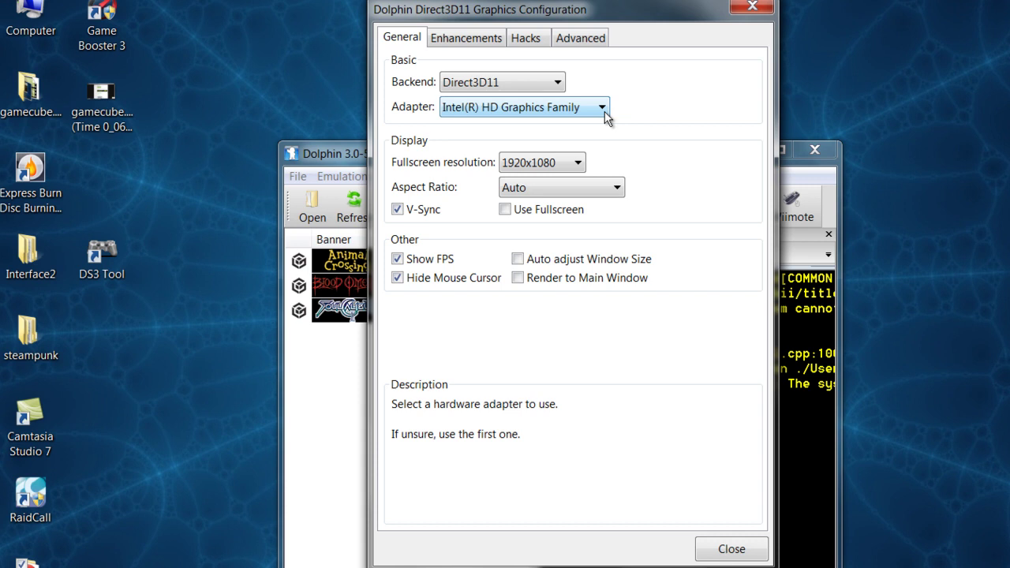
View the available fullscreen resolutions and have Windows keep the current color scheme without showing its performance message again
left_click(584, 167)
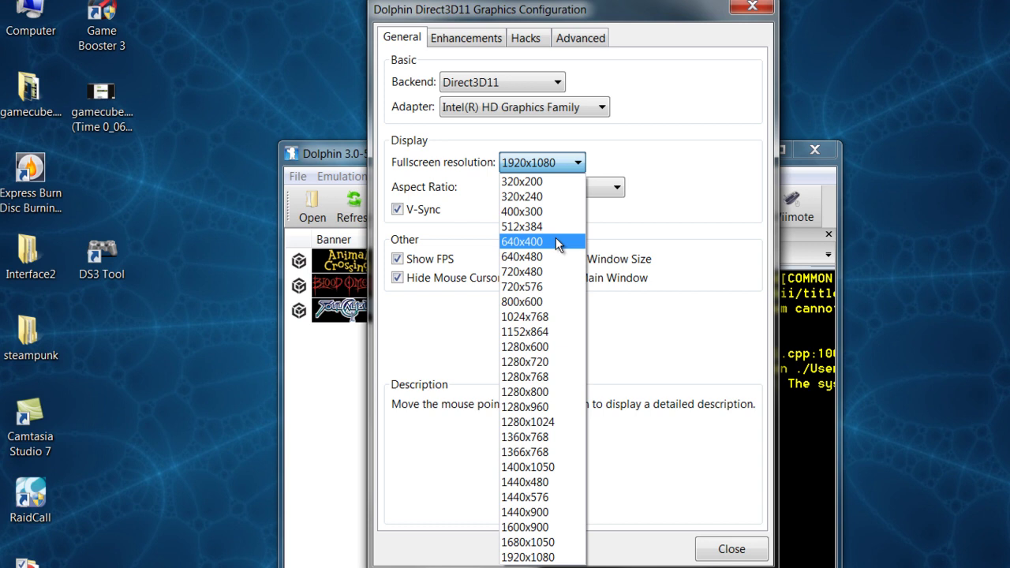
left_click(720, 215)
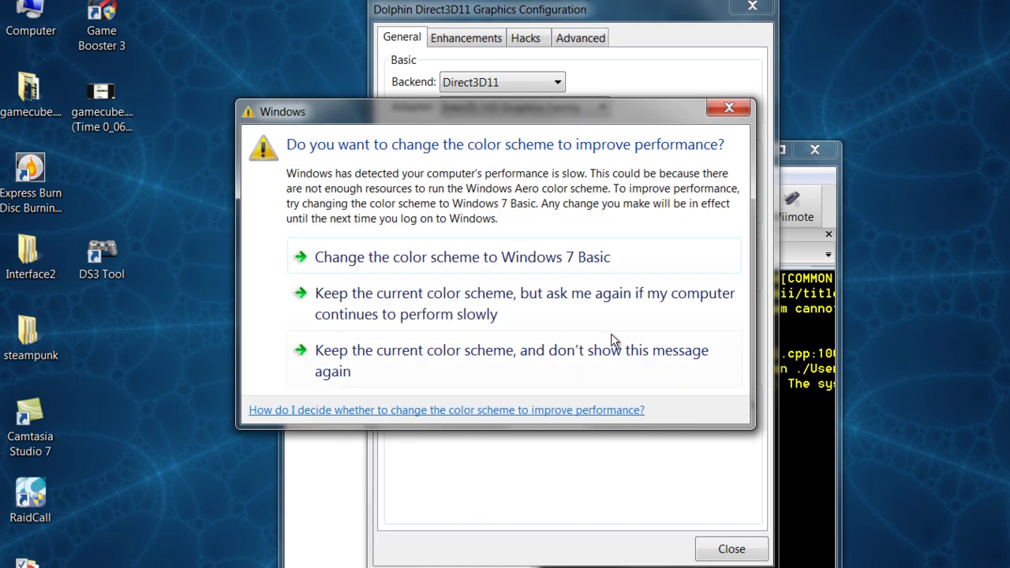
left_click(399, 364)
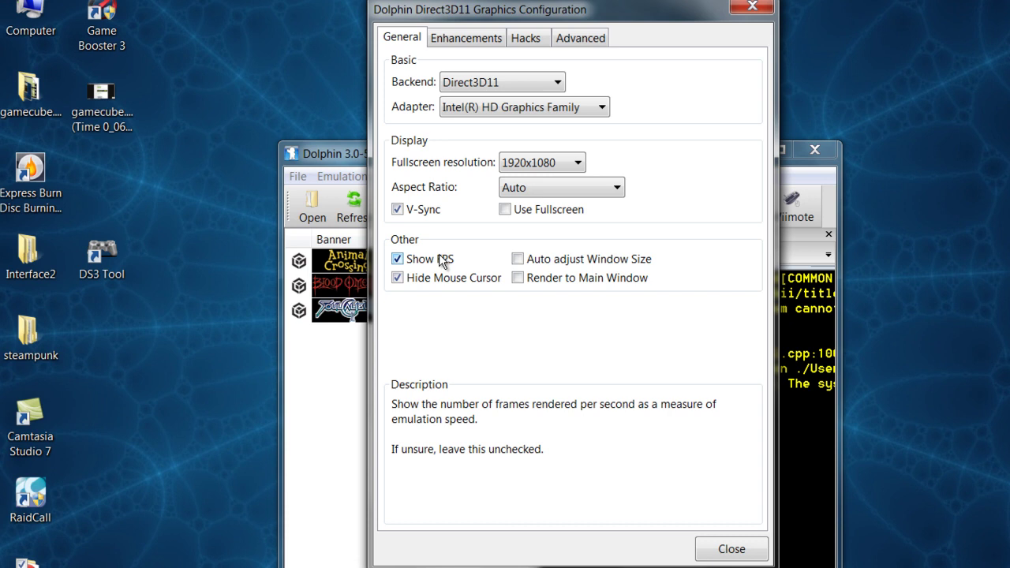
Read the descriptions of the options in the Other group of the general graphics settings
mouse_move(477, 278)
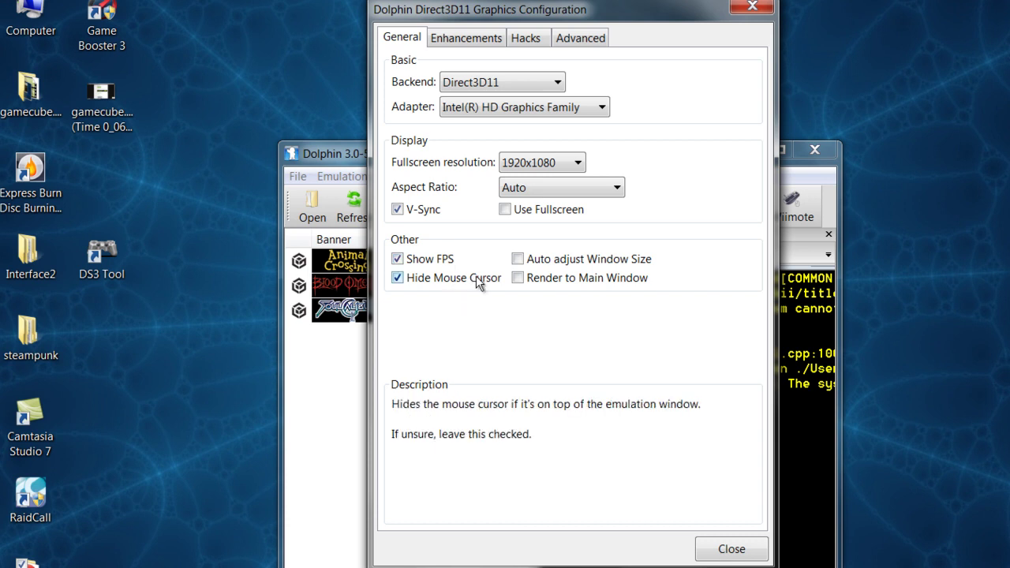
mouse_move(588, 267)
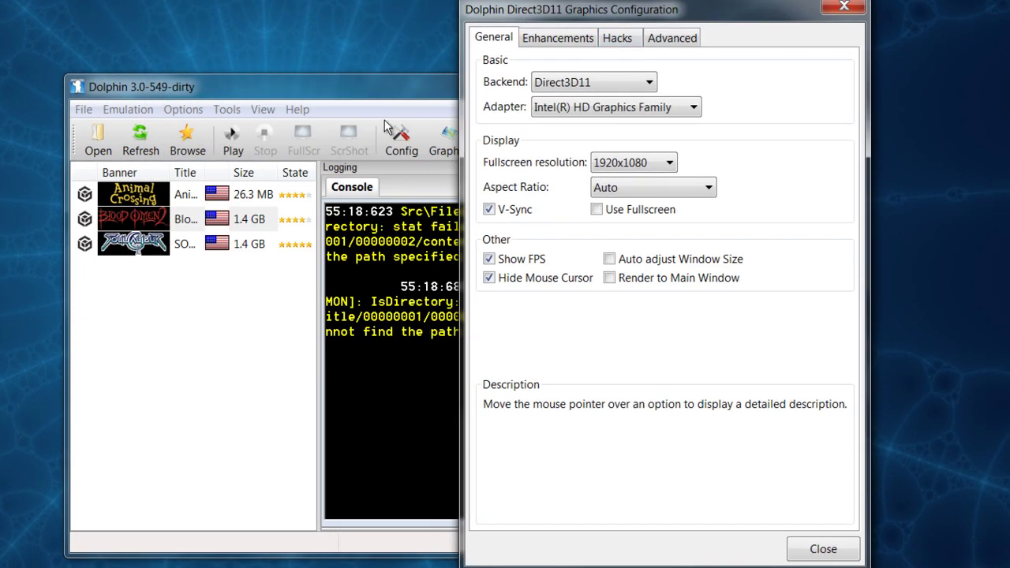
left_click(349, 99)
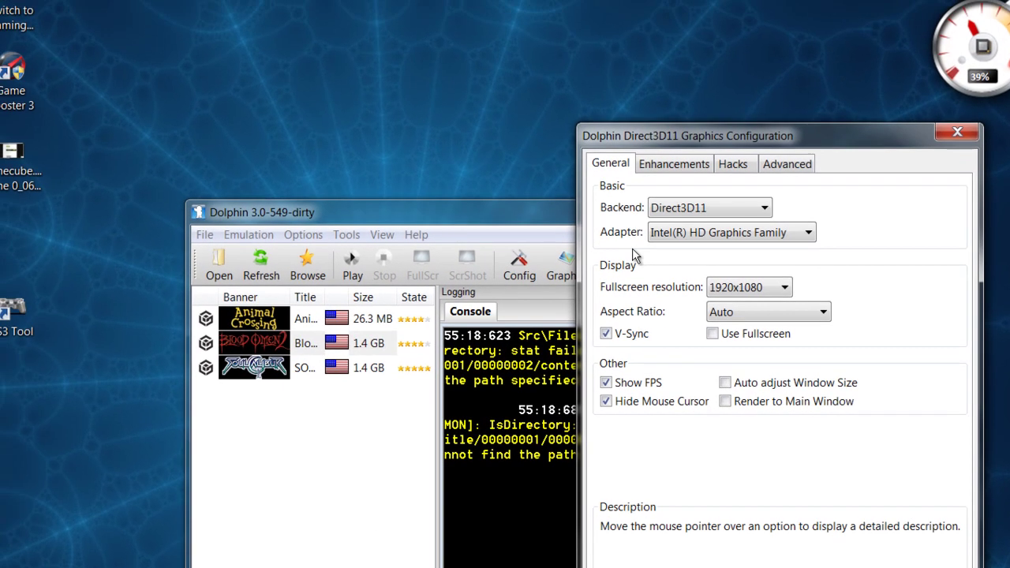
View the graphics enhancement settings and examine the available internal resolutions, leaving Auto (Window Size) selected
left_click_drag(723, 147, 468, 17)
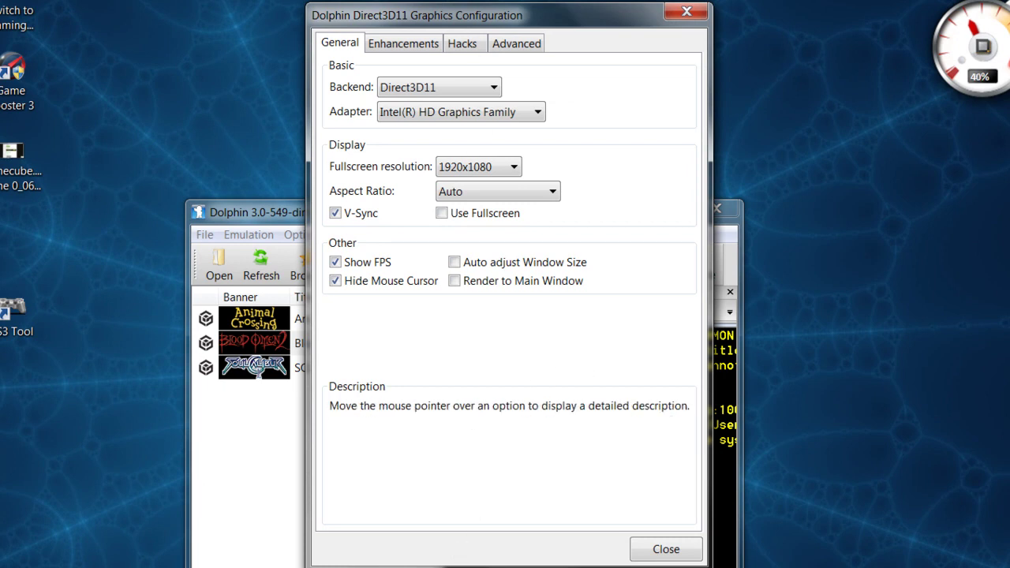
left_click(429, 48)
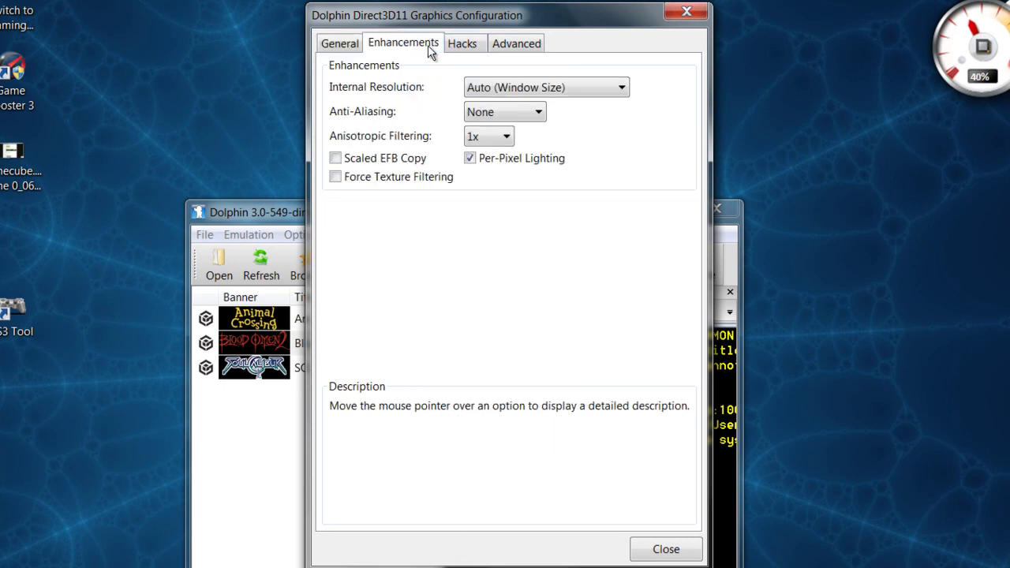
left_click(607, 92)
left_click(607, 93)
left_click(604, 96)
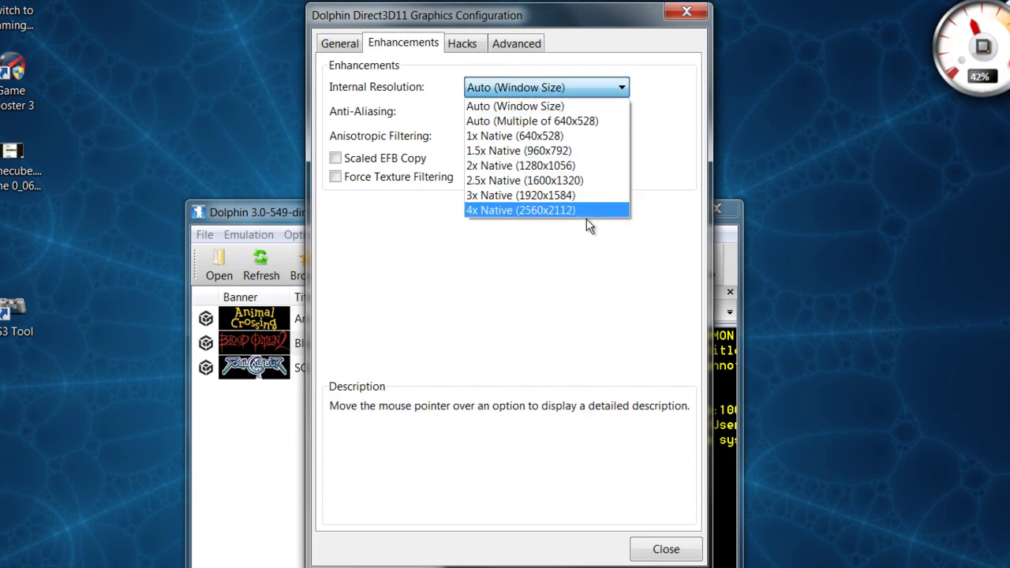
left_click(606, 88)
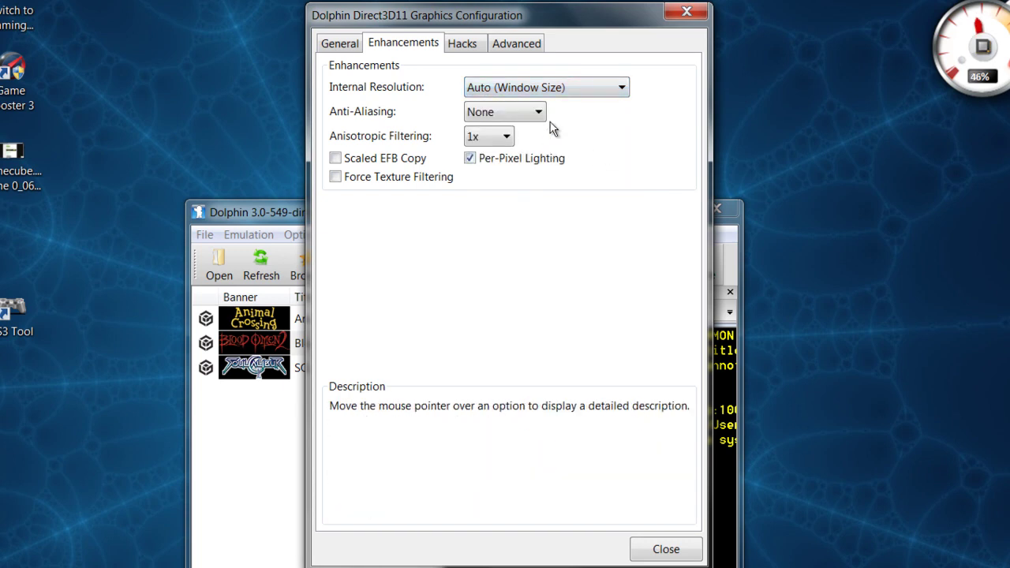
Examine the anti-aliasing and anisotropic filtering choices and the Force Texture Filtering option without changing them
left_click(524, 117)
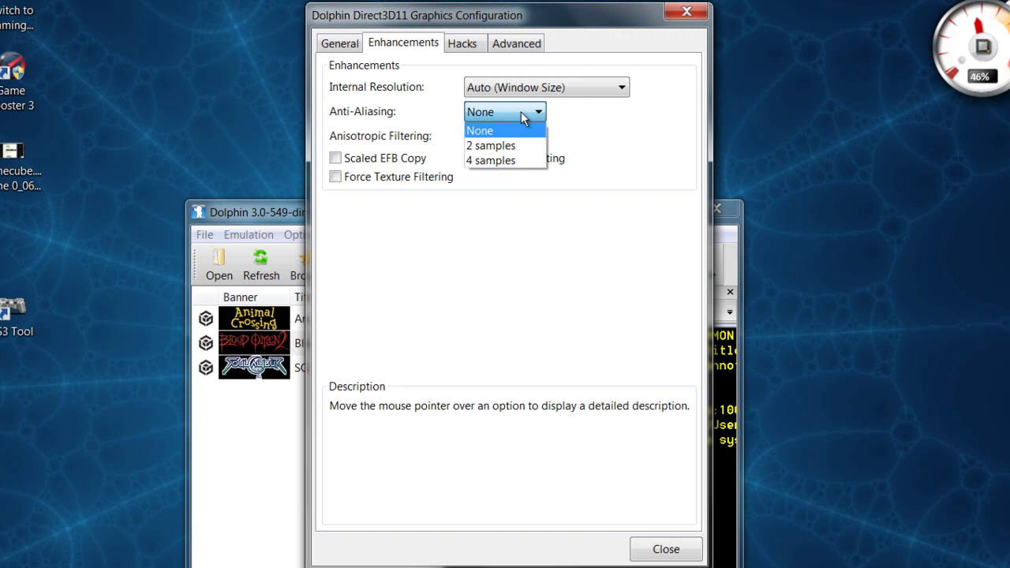
left_click(521, 112)
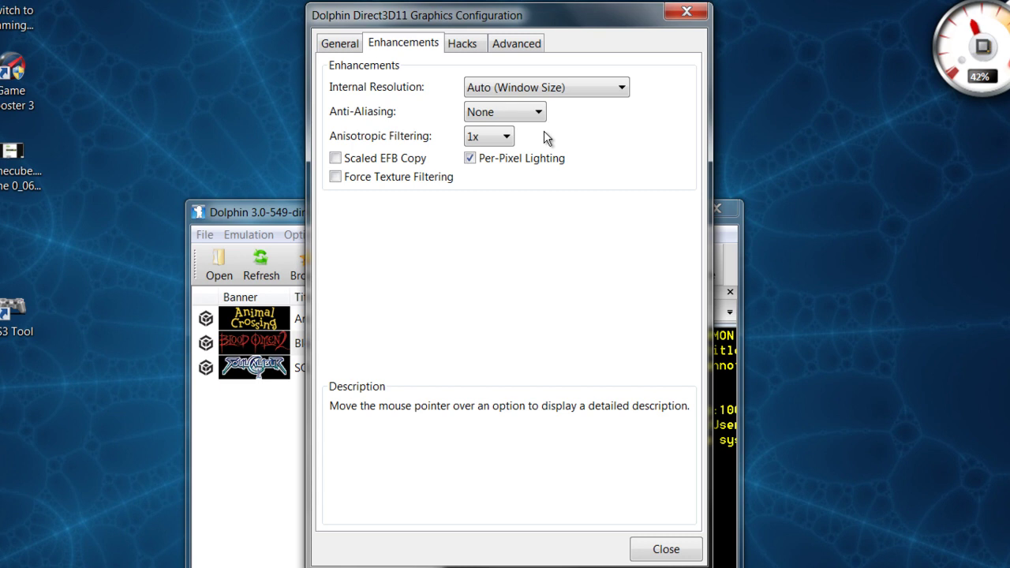
left_click(510, 141)
left_click(513, 146)
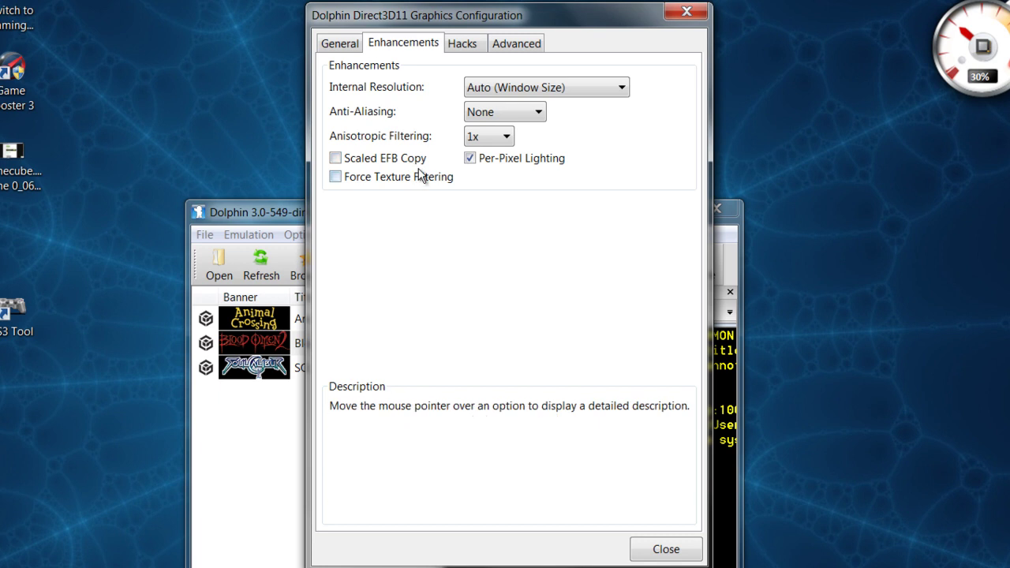
mouse_move(420, 177)
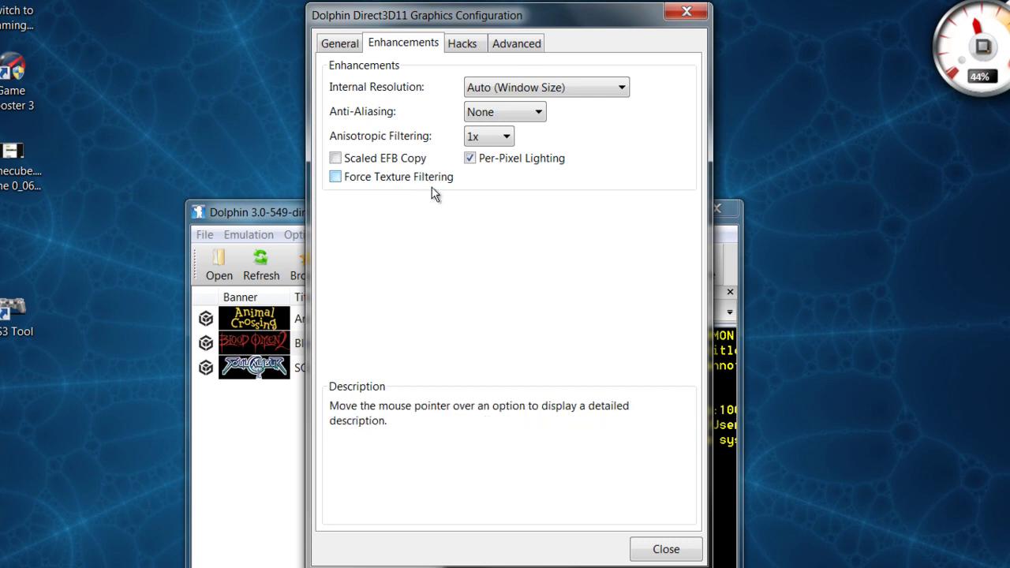
Review the graphics hacks and advanced settings, then close the graphics configuration
left_click(466, 43)
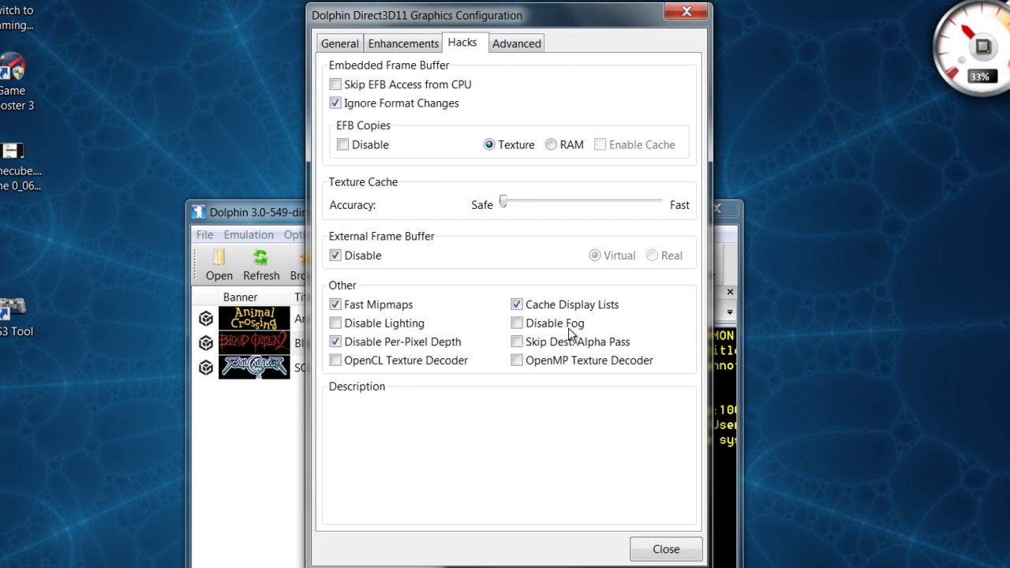
mouse_move(569, 318)
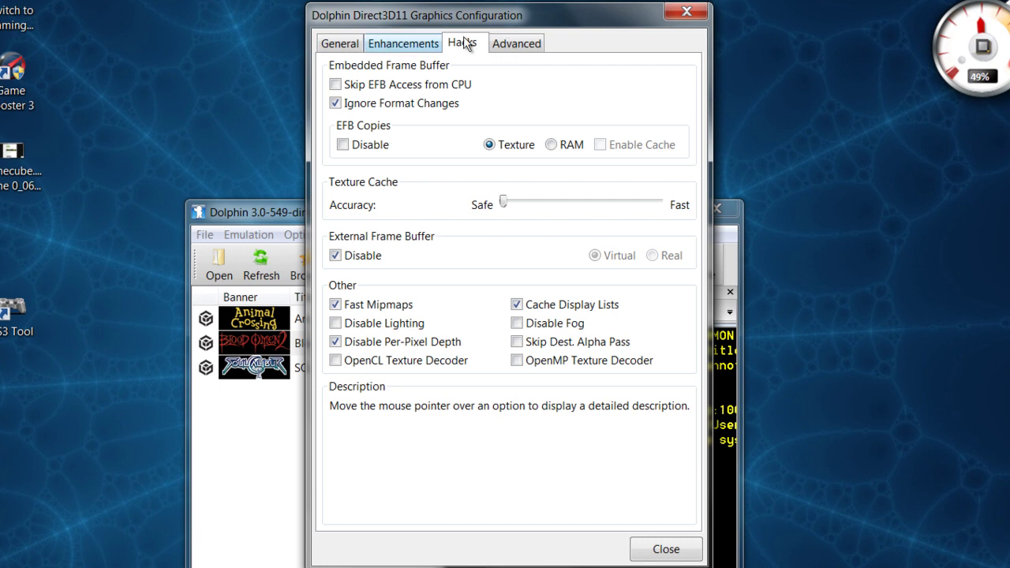
left_click(517, 42)
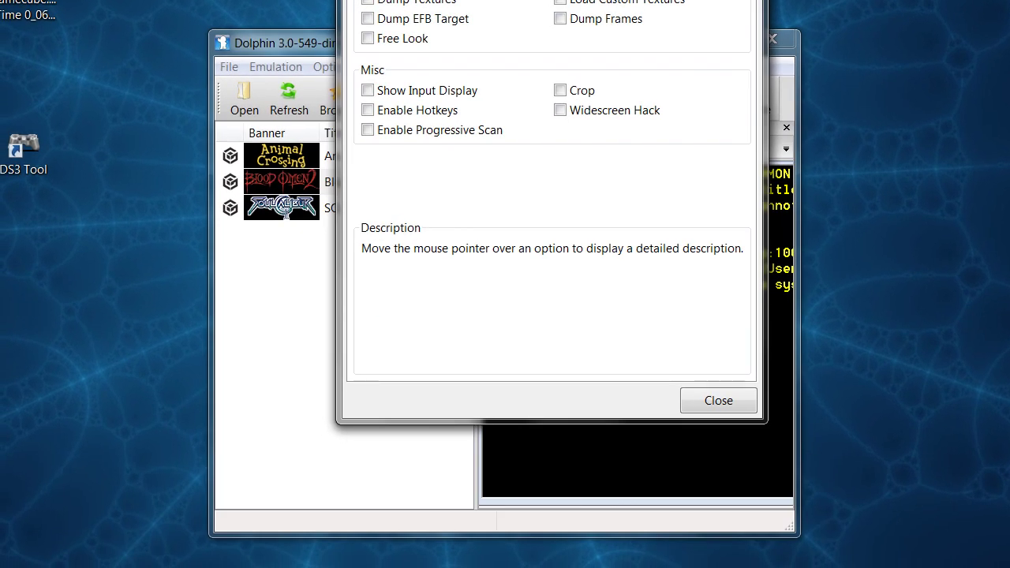
left_click(718, 400)
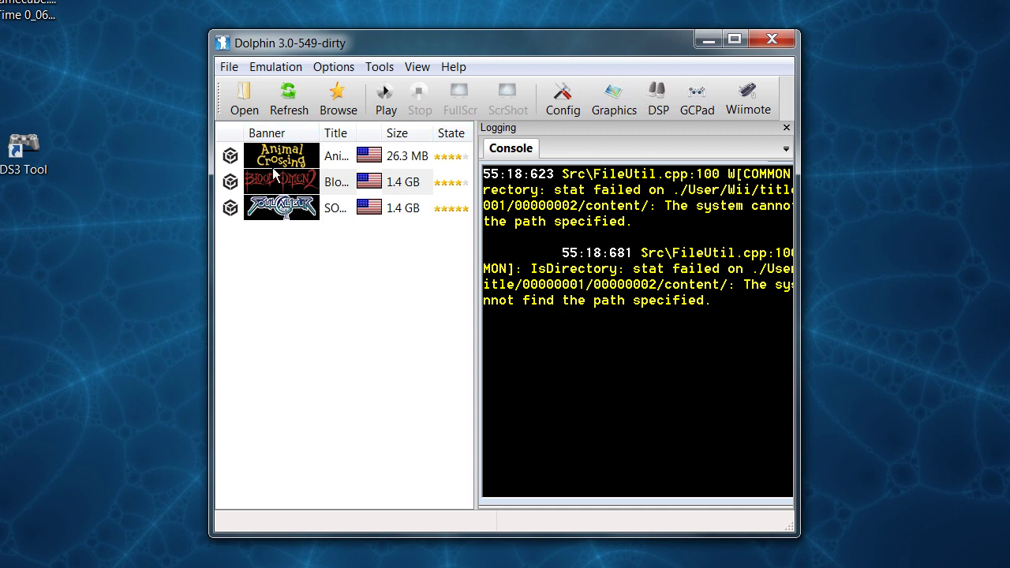
Open the SOULCALIBUR2 game properties, read the core and video option descriptions, and check the emulation state choices, keeping Perfect
right_click(282, 207)
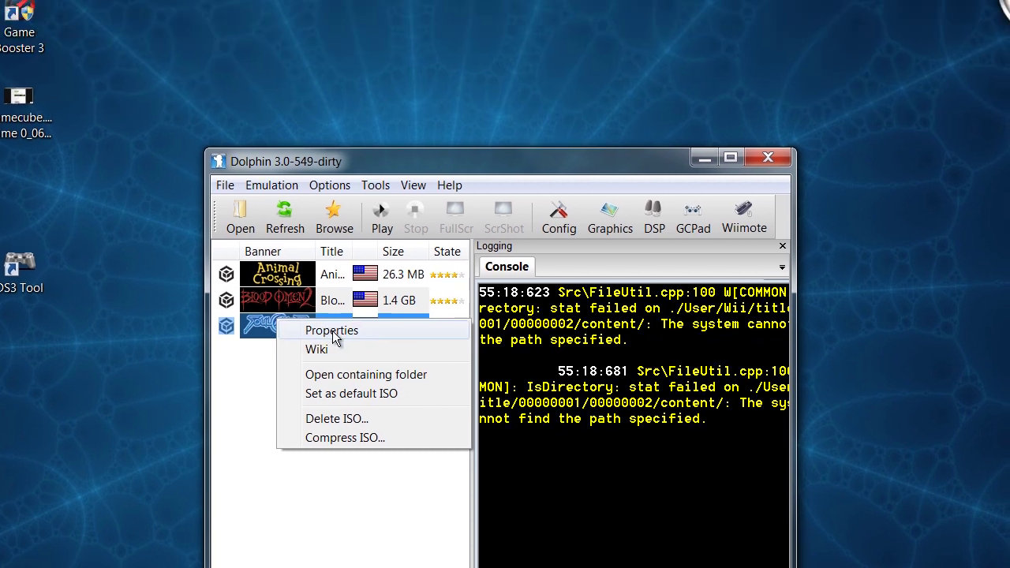
left_click(329, 214)
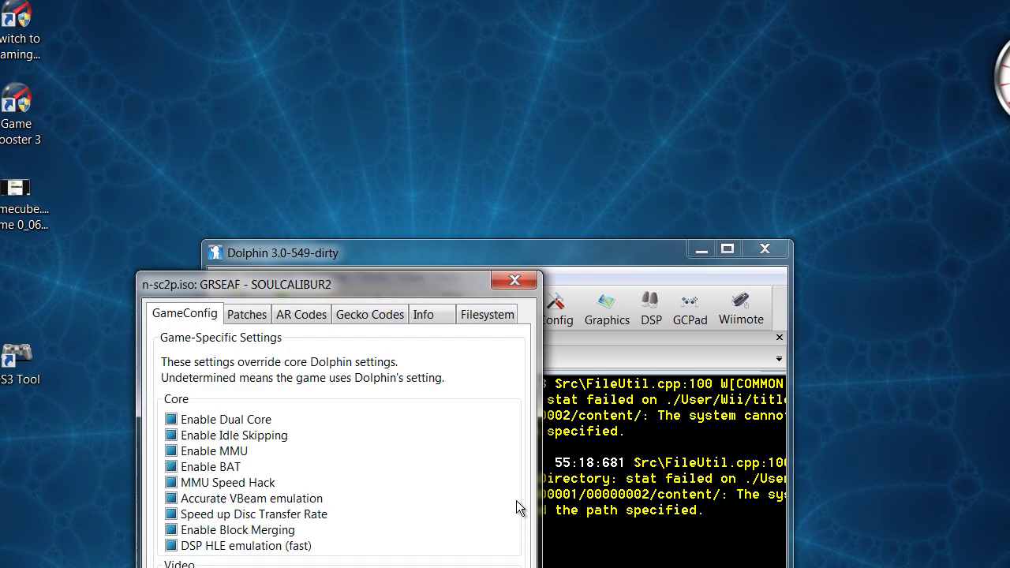
left_click_drag(350, 289, 498, 50)
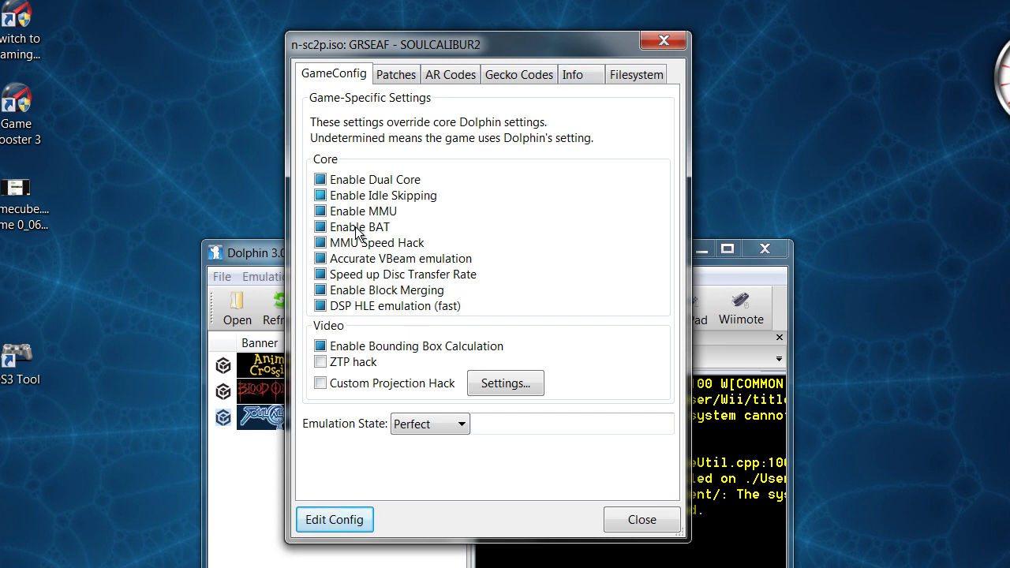
mouse_move(415, 243)
mouse_move(371, 229)
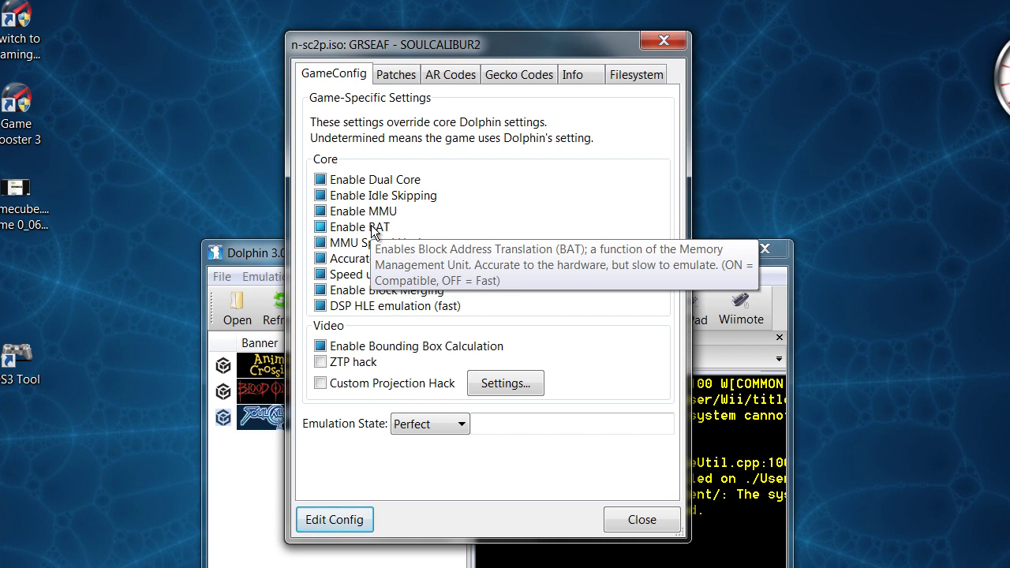
mouse_move(375, 249)
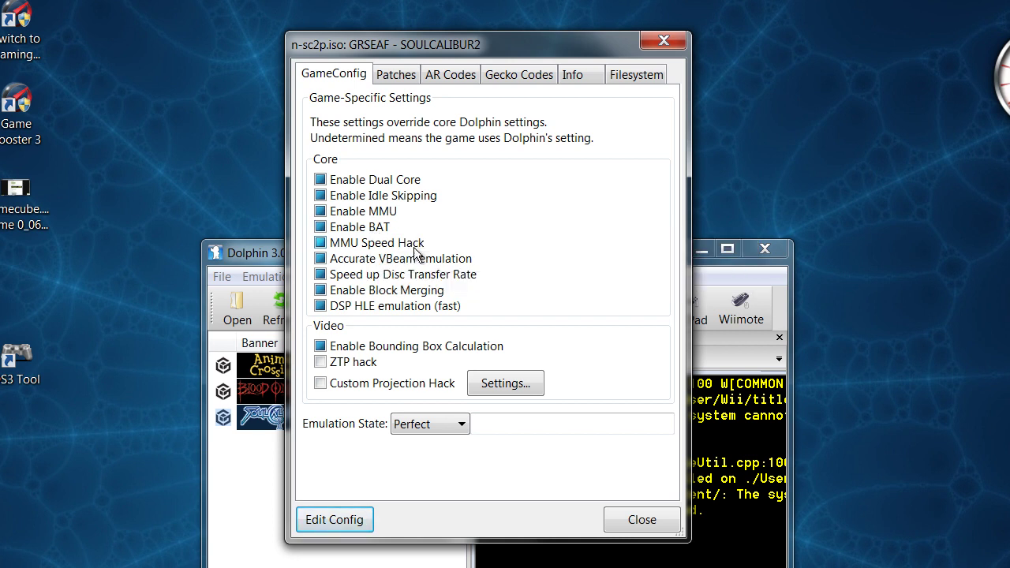
mouse_move(447, 266)
mouse_move(418, 285)
mouse_move(475, 354)
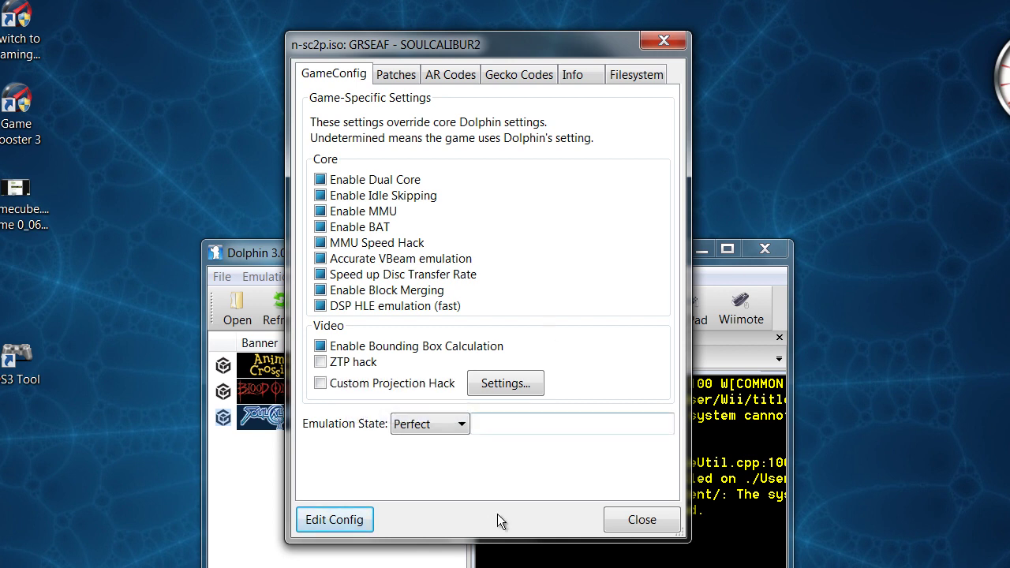
left_click(449, 427)
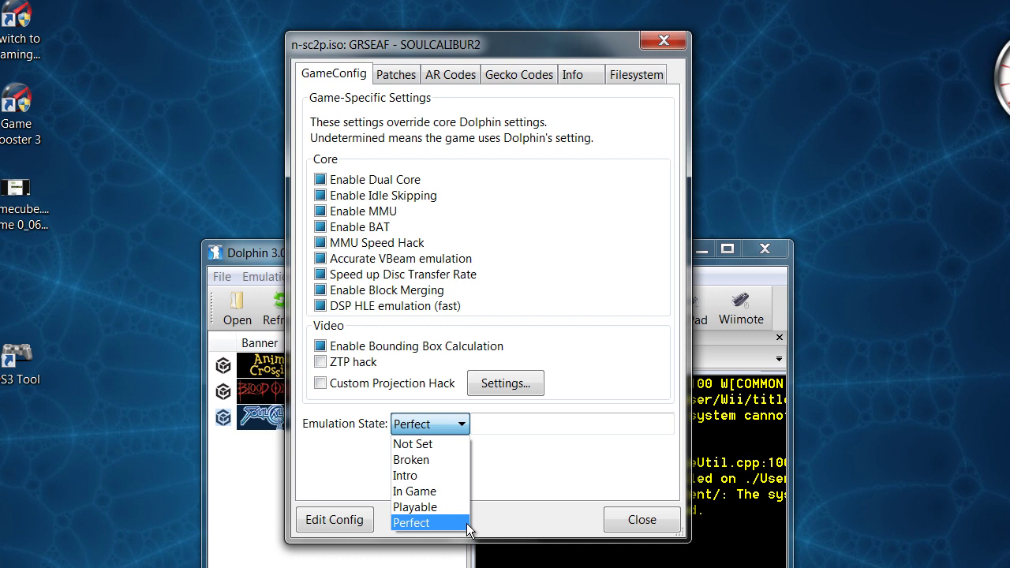
left_click(416, 524)
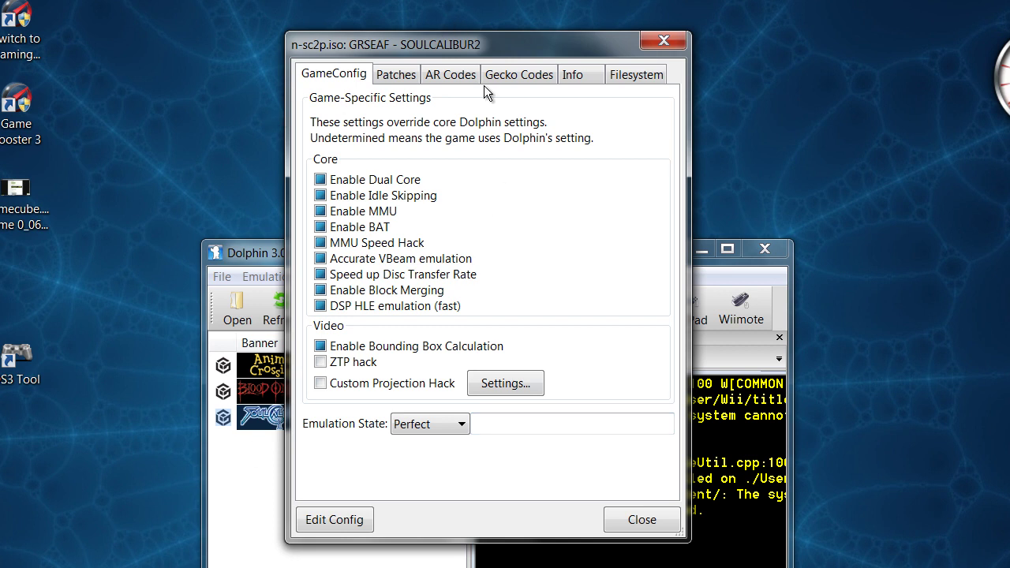
Review the game's patches, AR and Gecko codes, ISO info and disc files, then close its properties
left_click(398, 73)
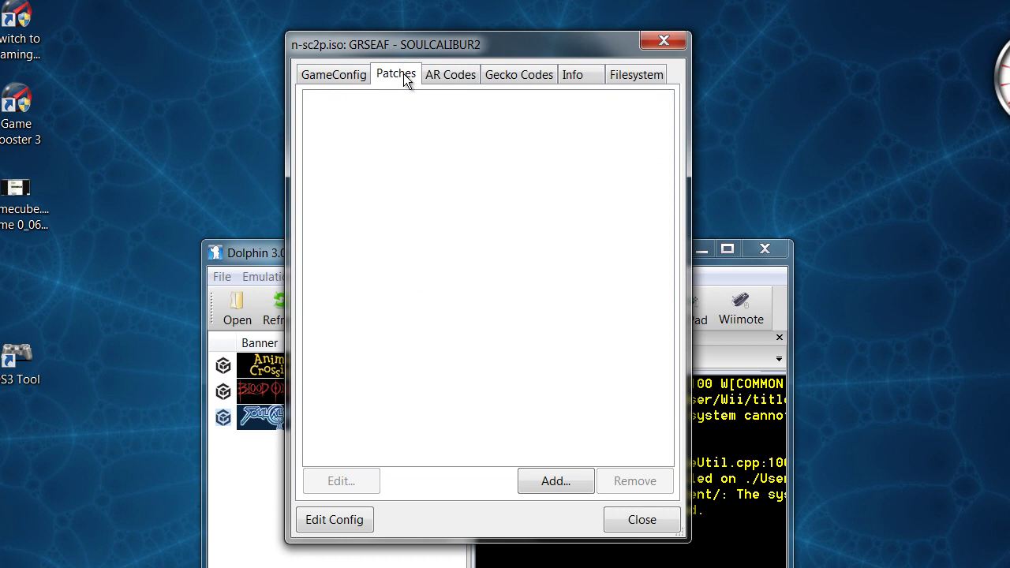
left_click(434, 71)
left_click(488, 74)
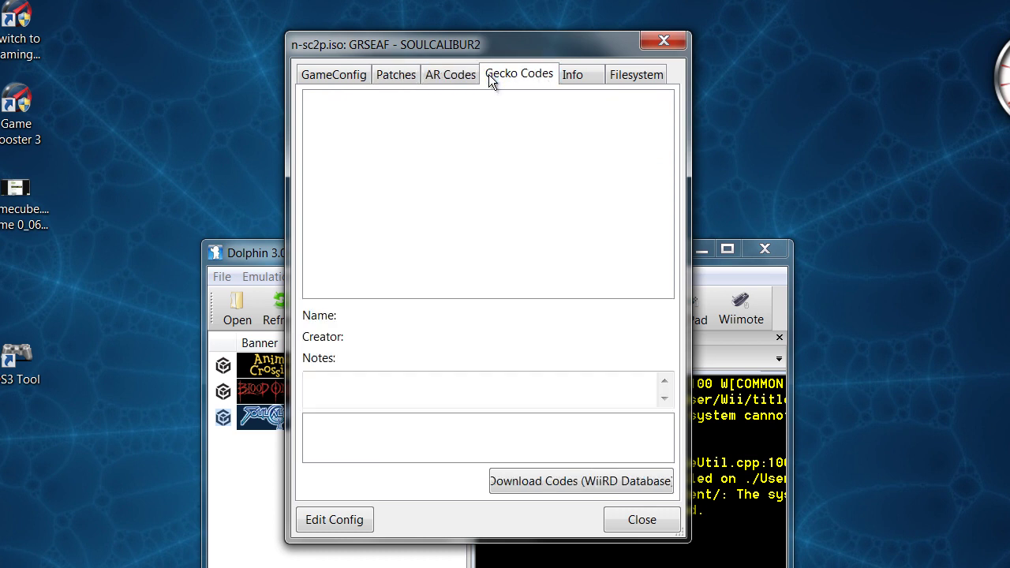
left_click(561, 75)
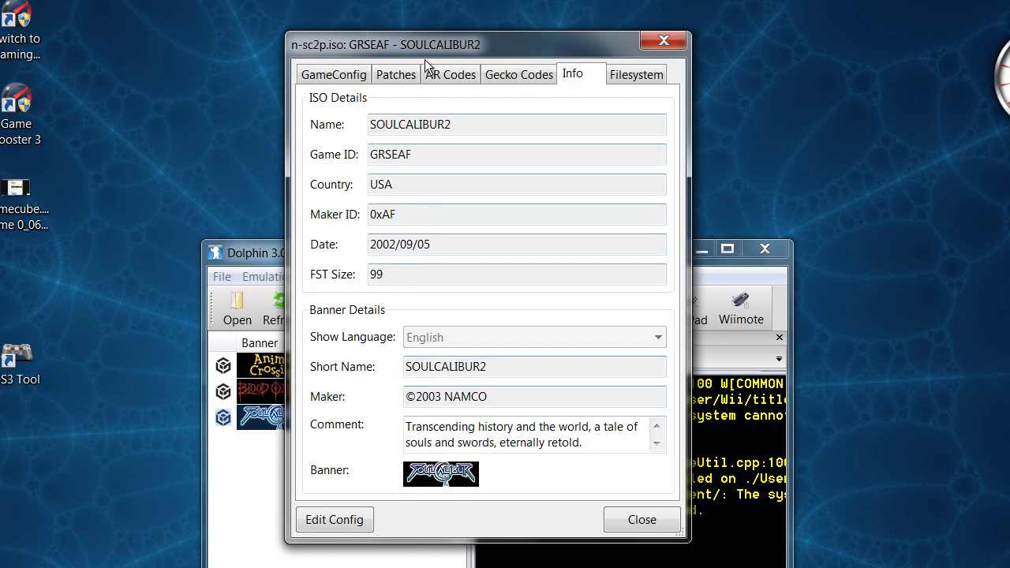
left_click(641, 71)
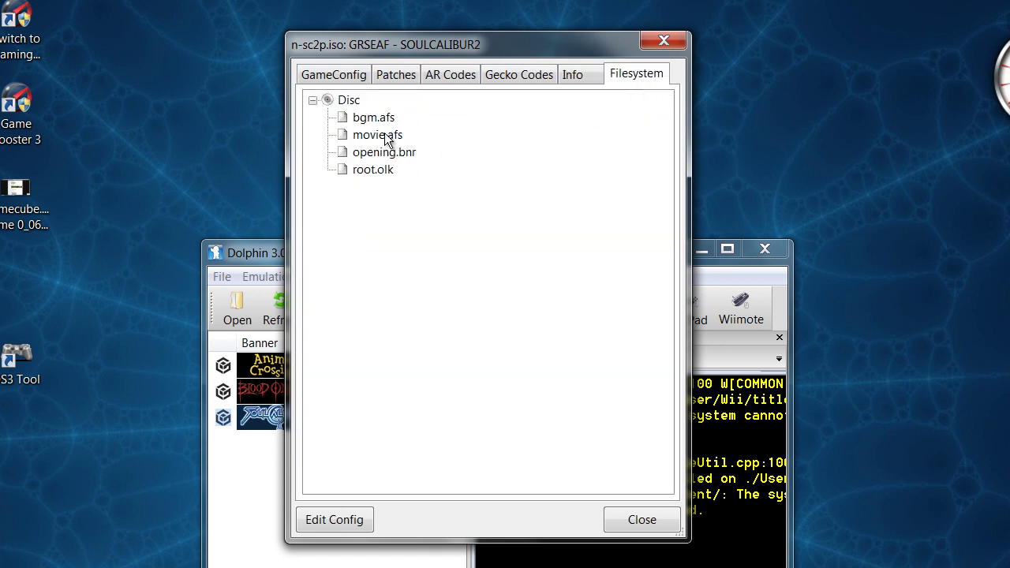
left_click(371, 171)
left_click(383, 151)
left_click(377, 135)
left_click(334, 102)
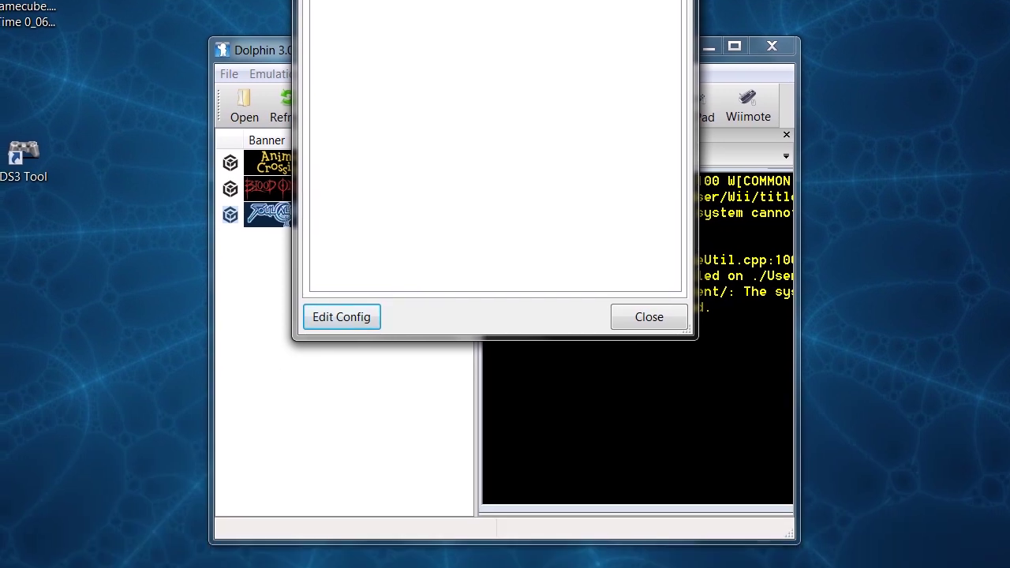
left_click(642, 519)
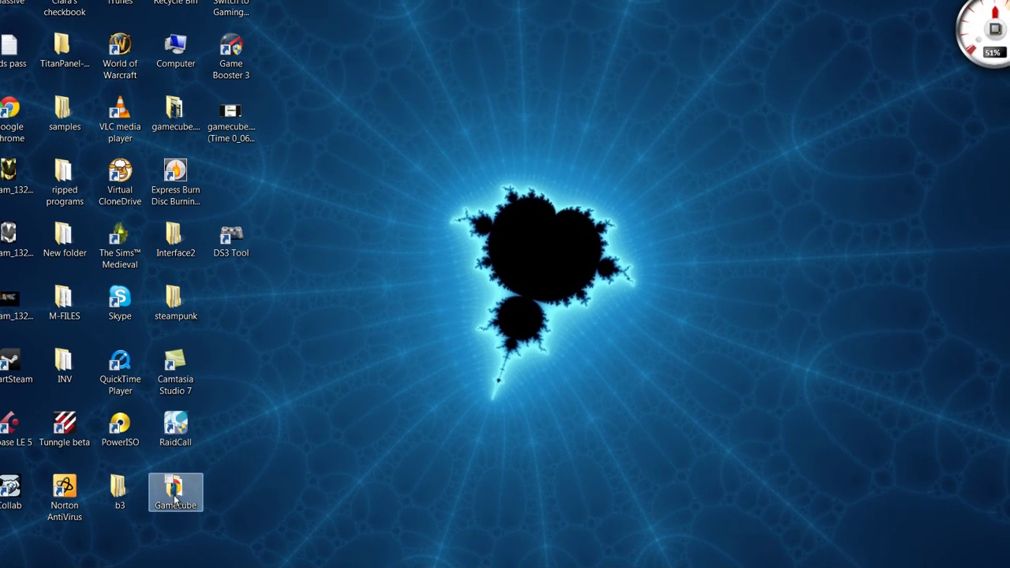
Launch Dolphin from the Dolphin-win-x64-v3.0-549 (1) folder inside the desktop's Gamecube folder, then close the folder window
double_click(175, 493)
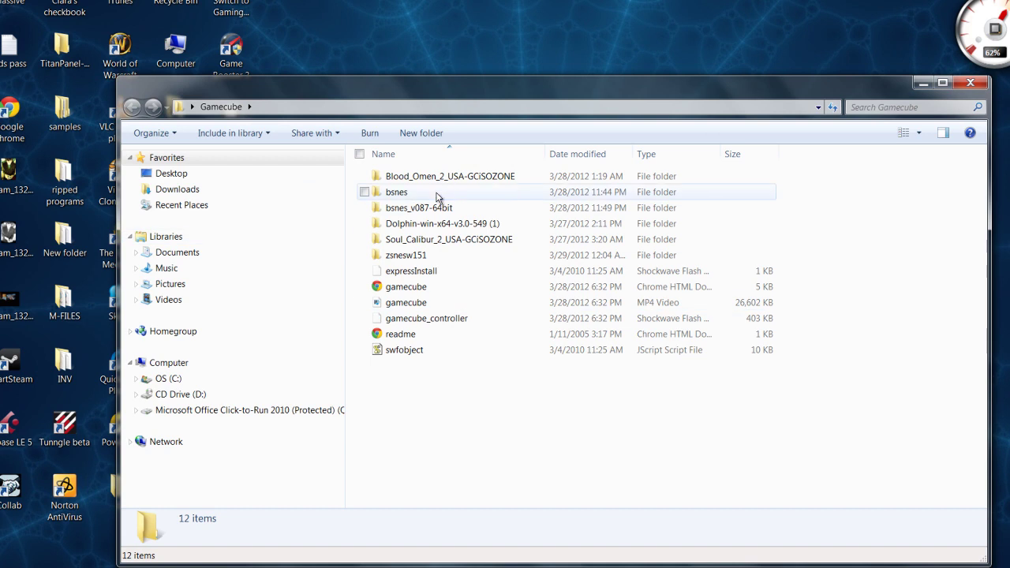
double_click(442, 225)
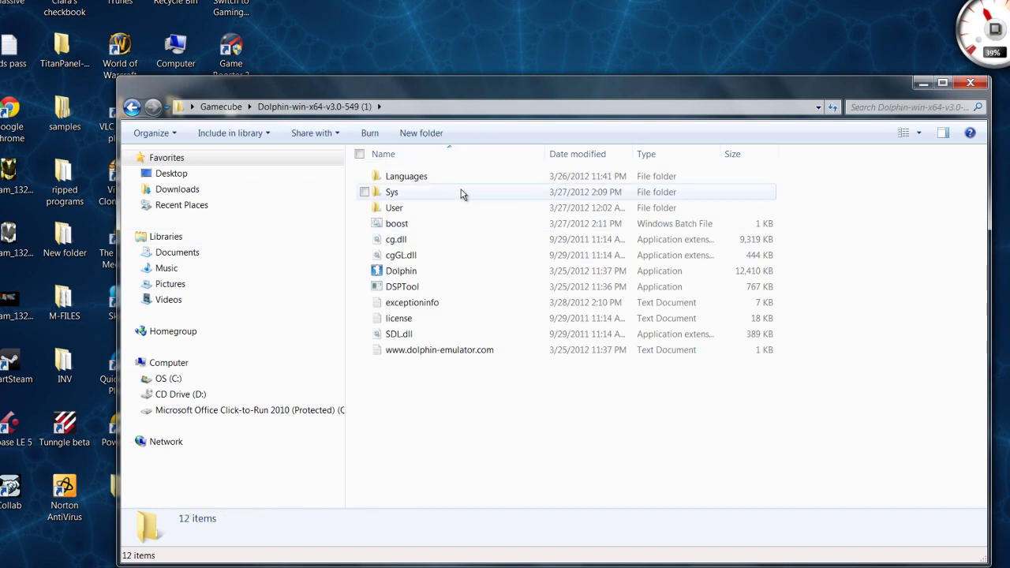
double_click(454, 273)
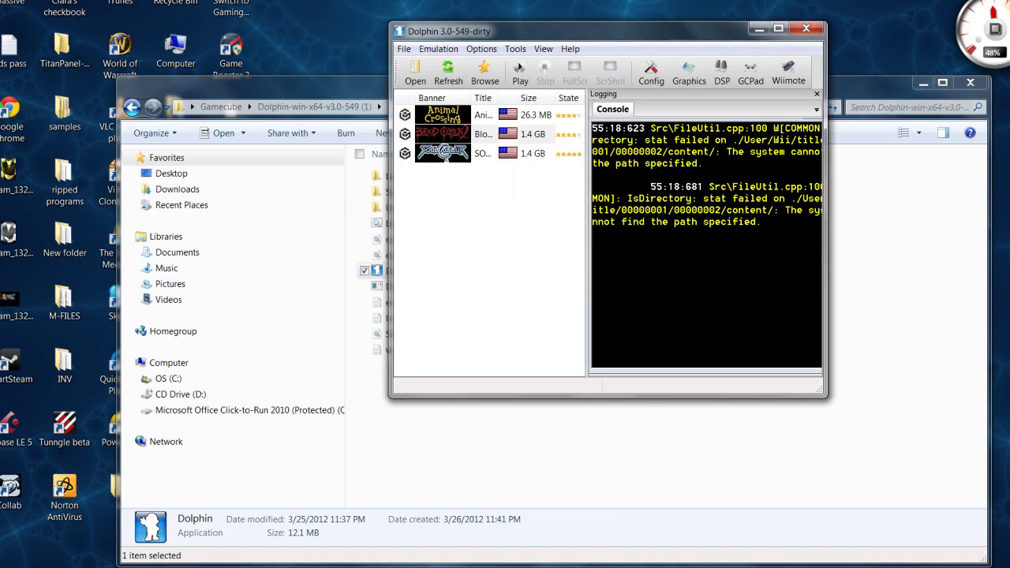
left_click(972, 85)
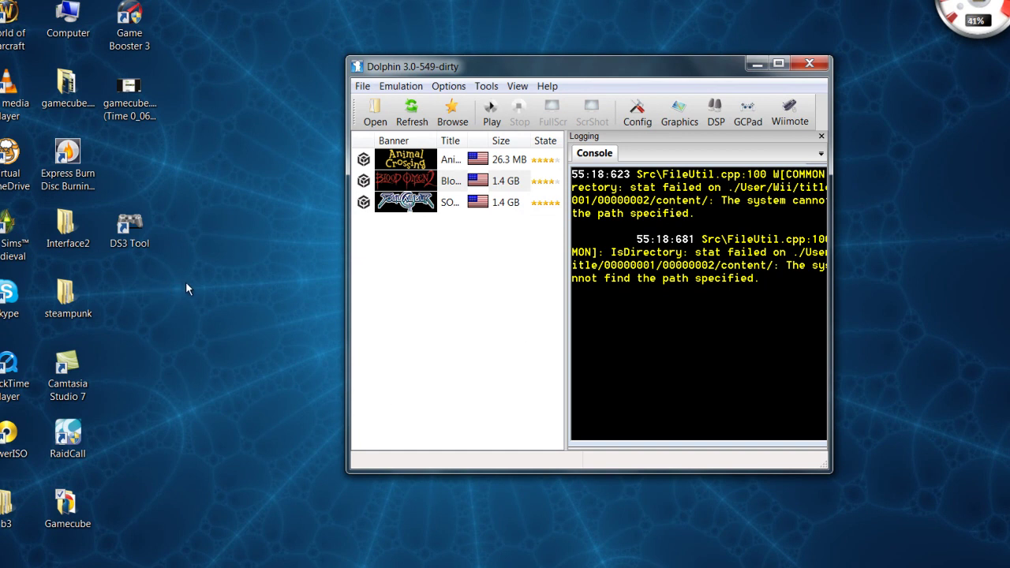
Reposition the emulator window, then open the Dolphin configuration and review its general settings
left_click_drag(576, 68, 506, 162)
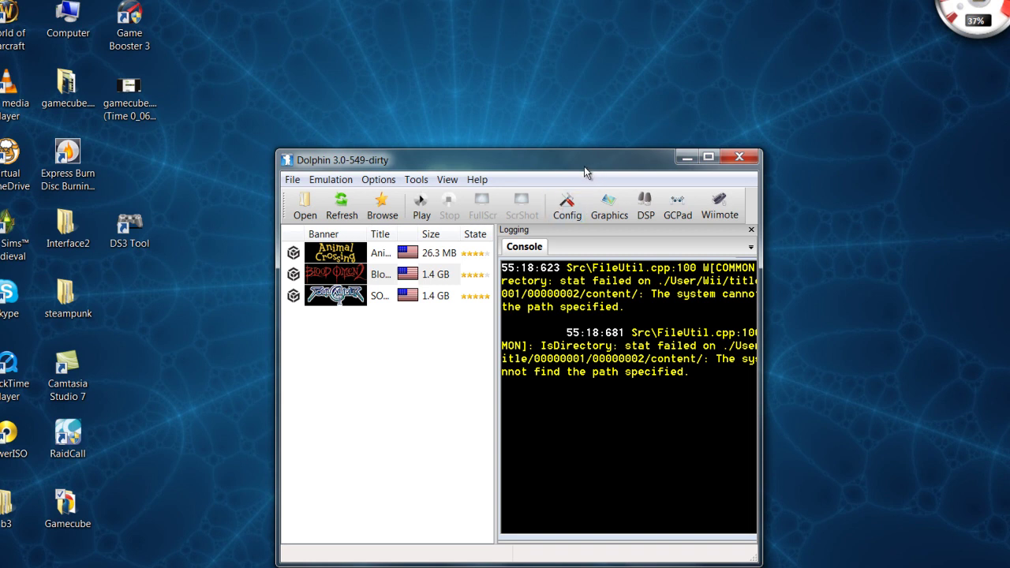
left_click_drag(578, 169, 584, 148)
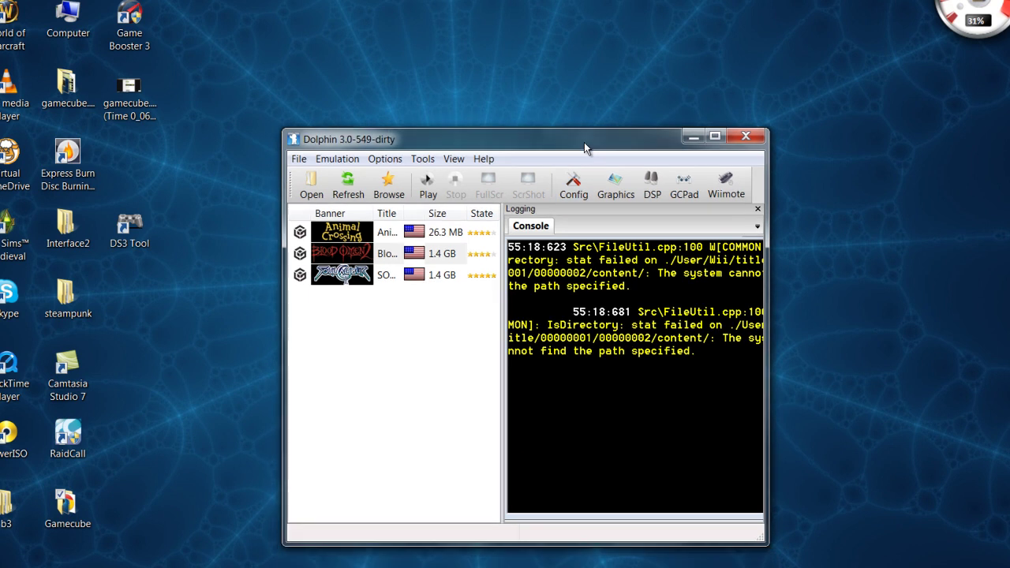
left_click(574, 192)
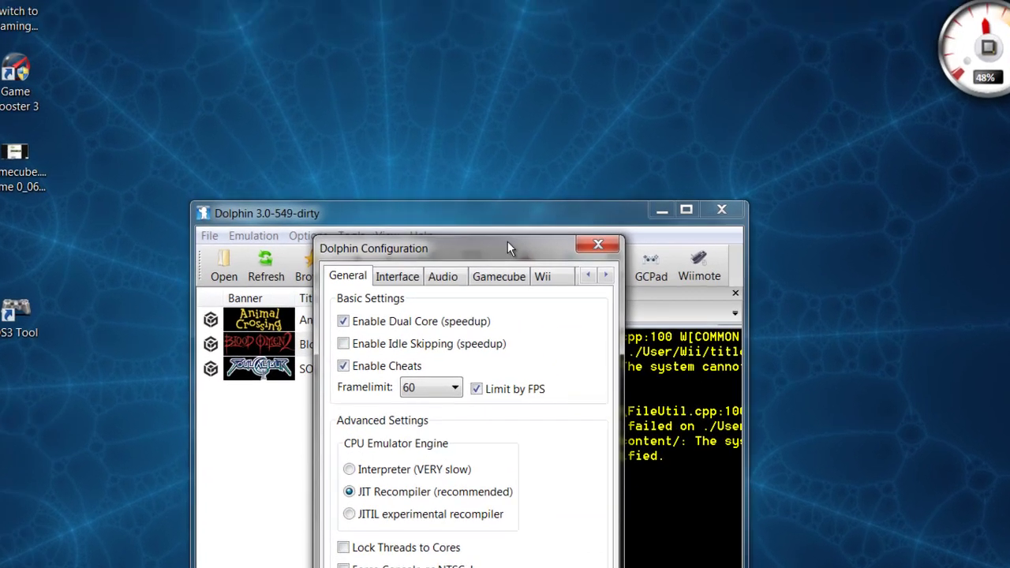
left_click_drag(553, 169, 562, 6)
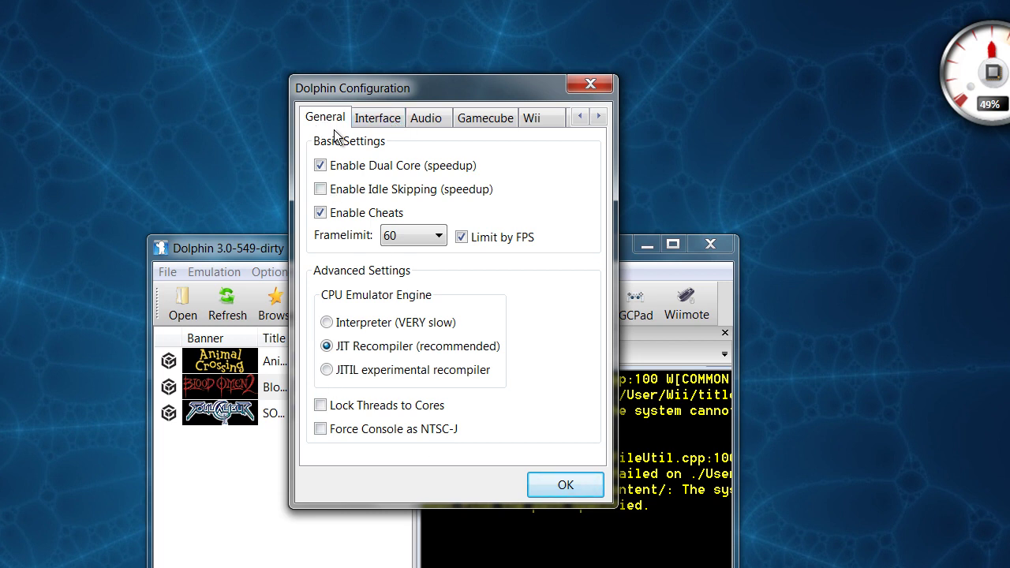
Review the interface, audio, GameCube and Wii settings, then close the Dolphin configuration
left_click(372, 121)
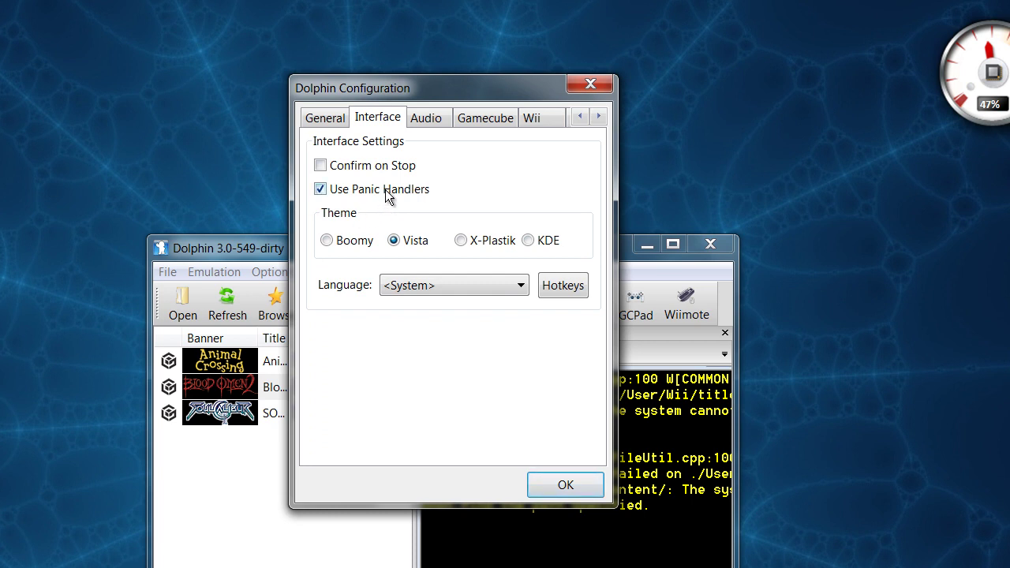
mouse_move(386, 191)
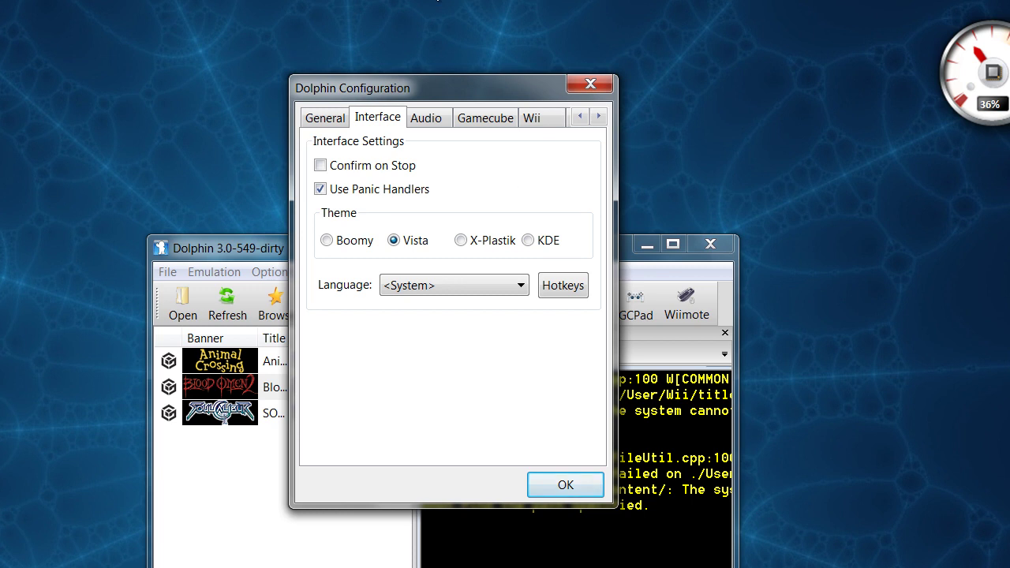
left_click(431, 126)
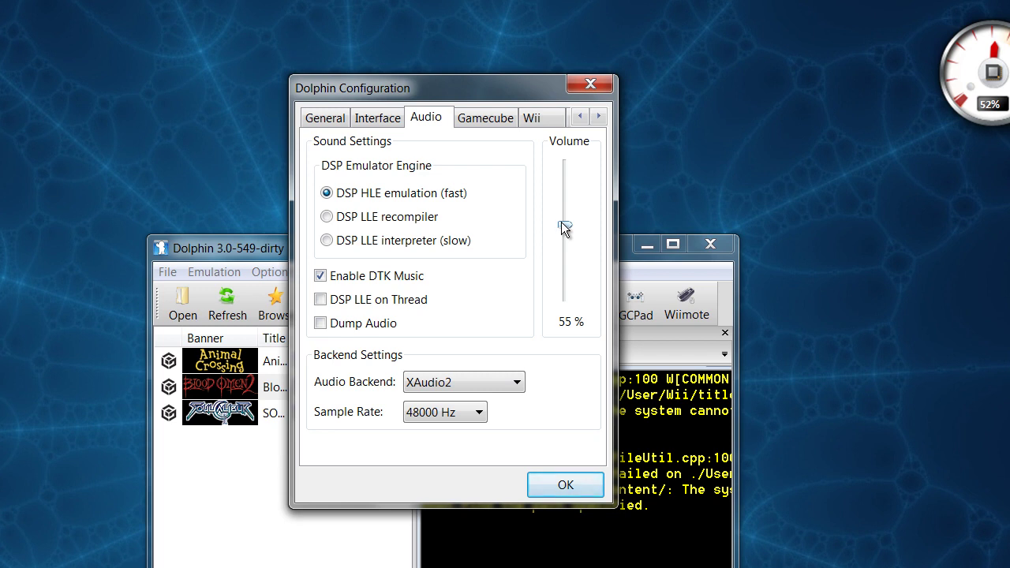
mouse_move(561, 224)
left_mouse_down()
mouse_move(572, 268)
mouse_move(573, 218)
left_mouse_up()
left_click(480, 126)
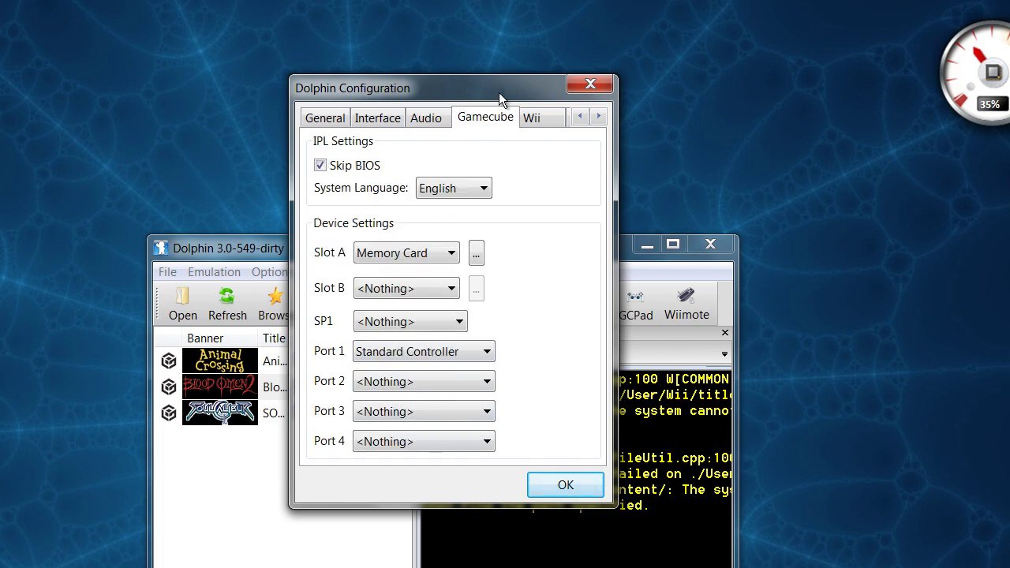
left_click(539, 116)
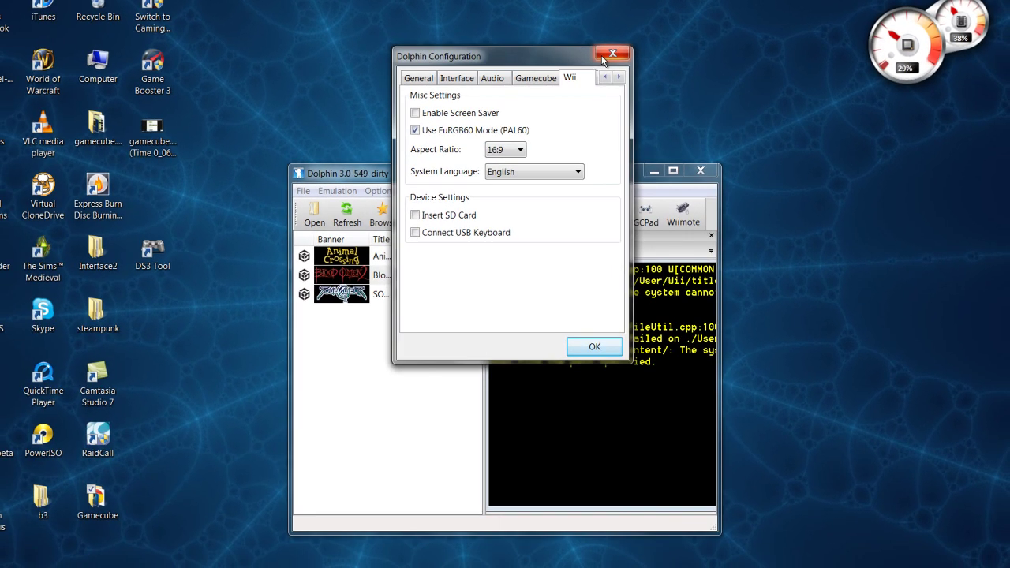
left_click(573, 86)
Open the graphics configuration and check the backend and fullscreen resolution choices, keeping Direct3D11 and 1920x1080
left_click(588, 217)
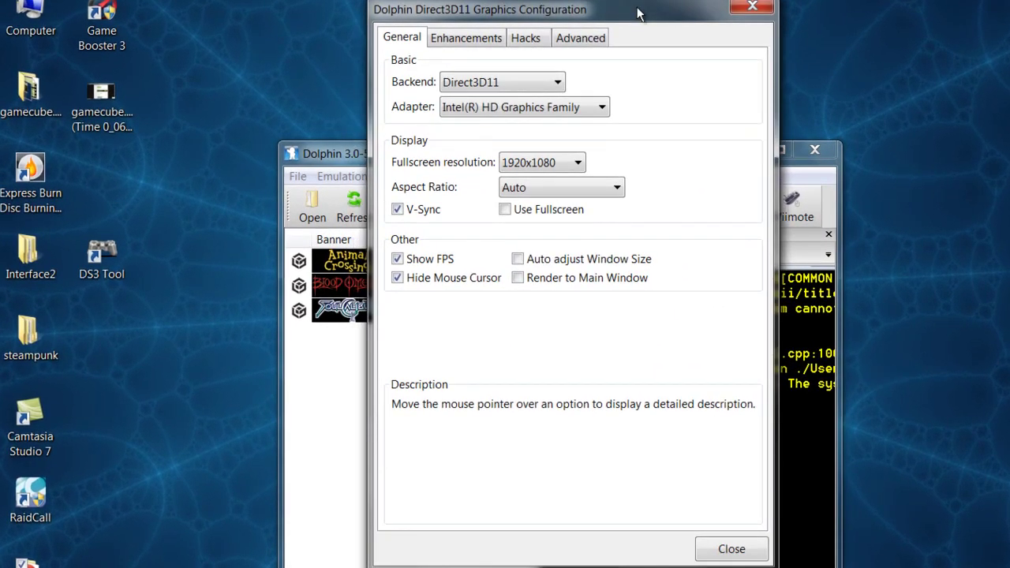
left_click(542, 88)
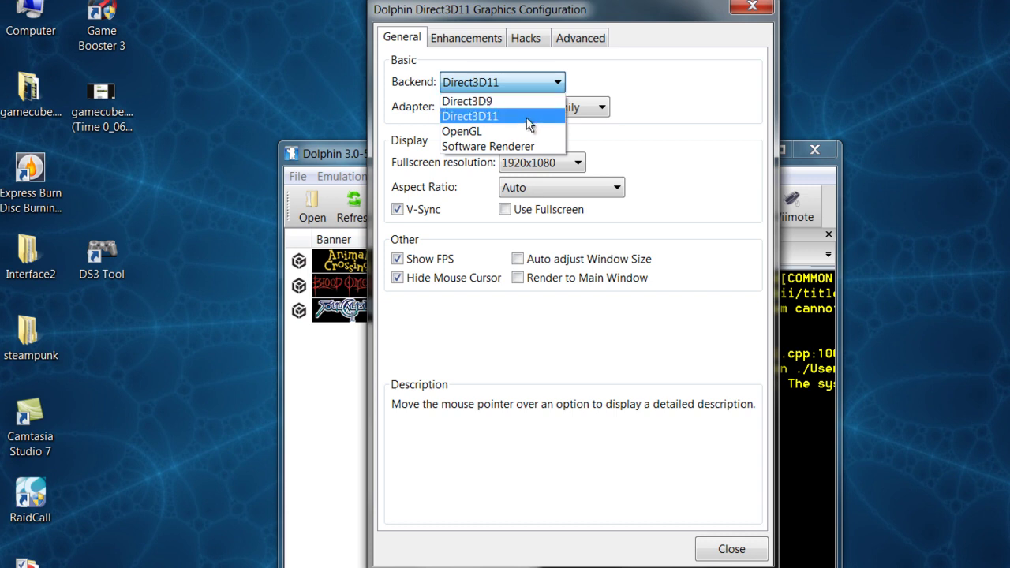
left_click(528, 118)
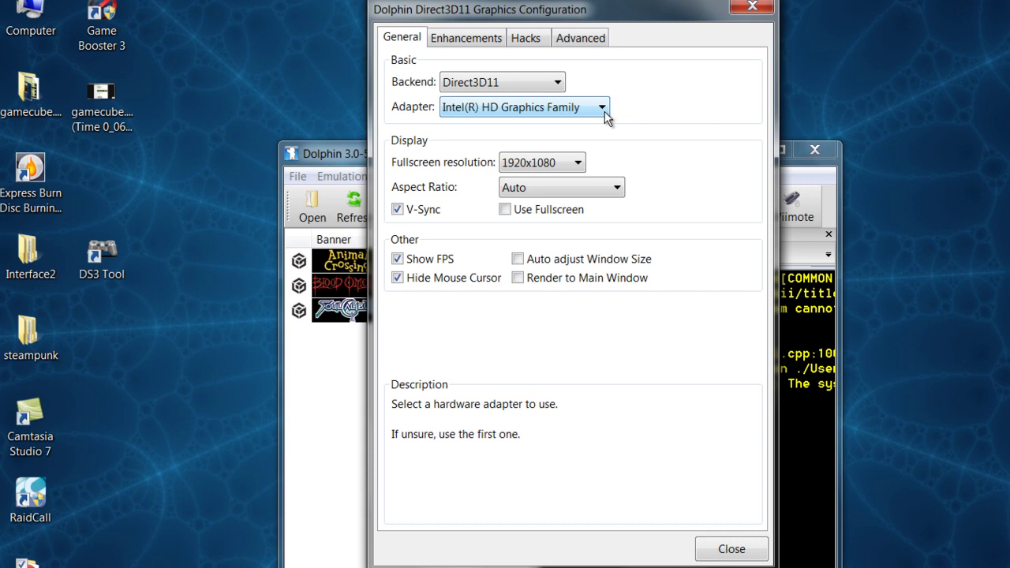
left_click(578, 163)
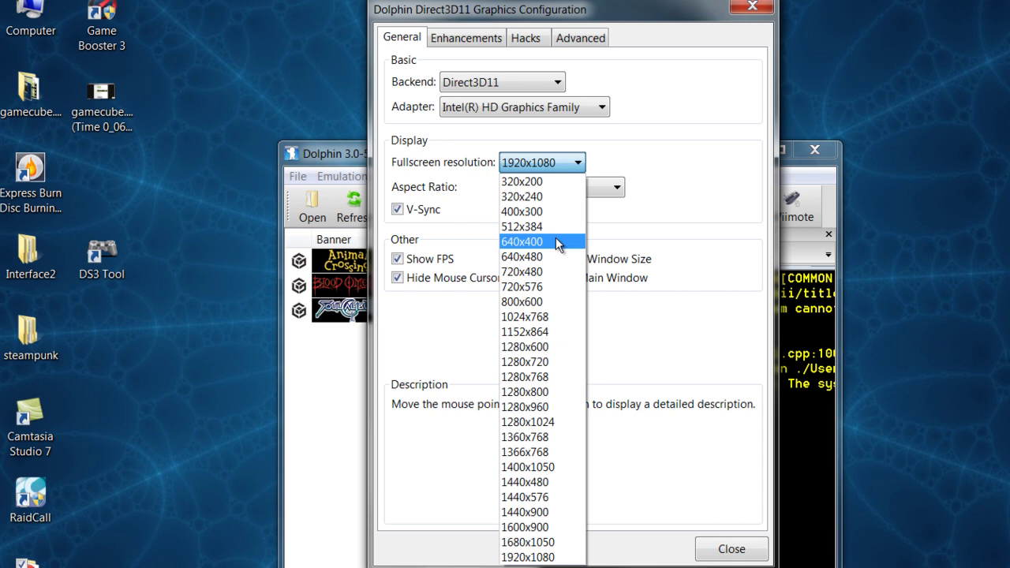
left_click(724, 210)
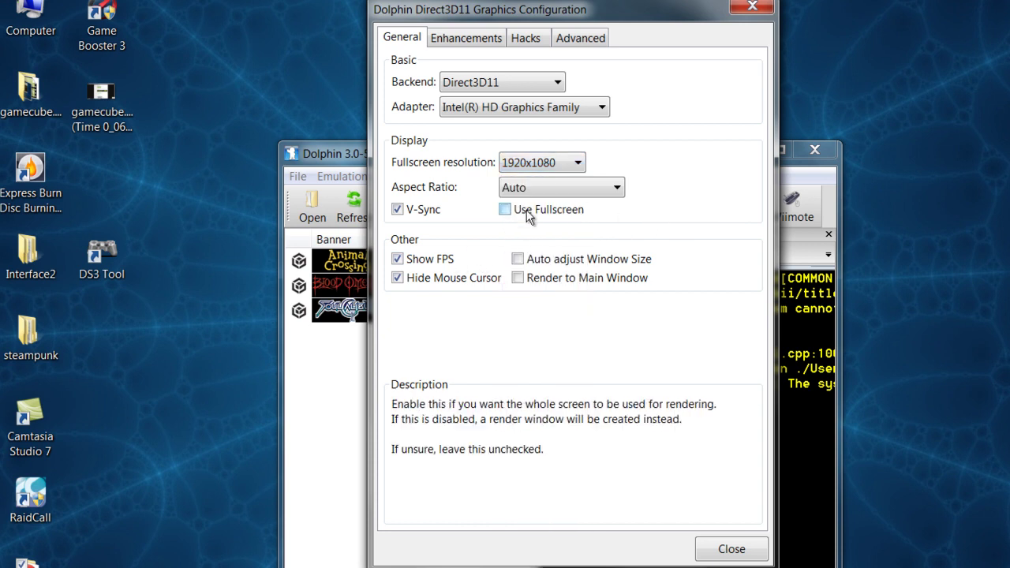
Keep the current Windows color scheme without showing the message again, then reposition the graphics configuration window
mouse_move(424, 211)
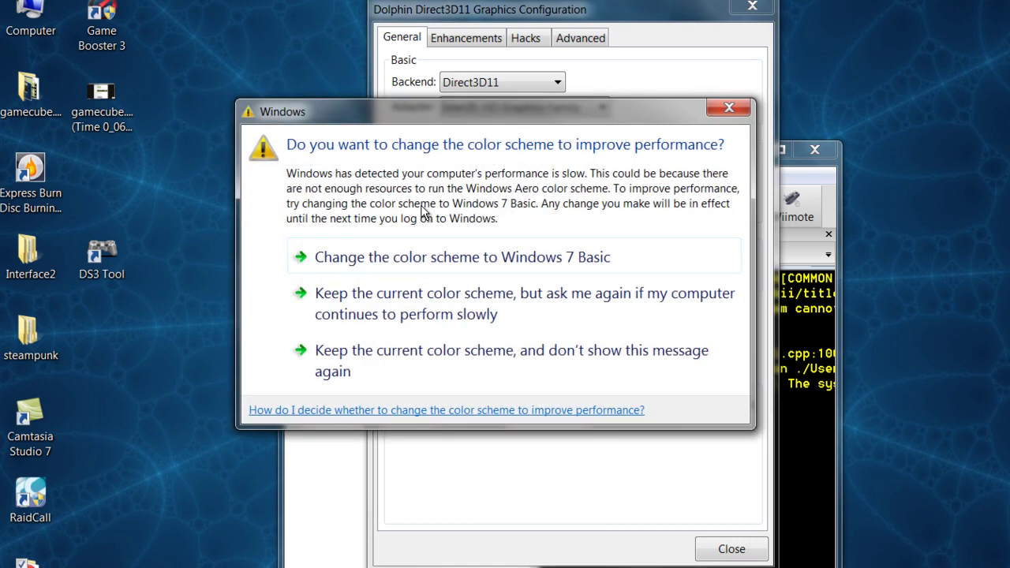
left_click(397, 357)
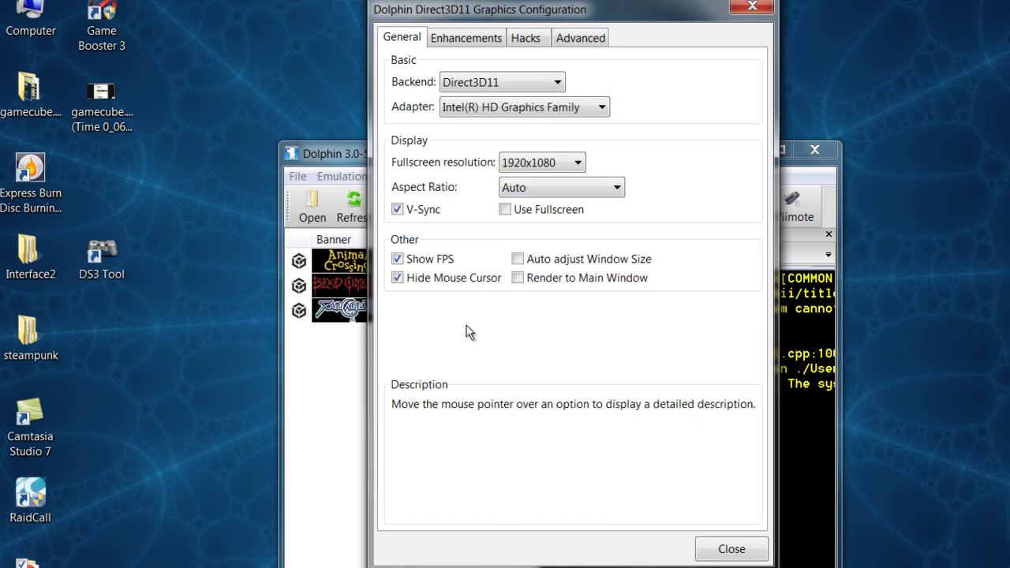
mouse_move(435, 218)
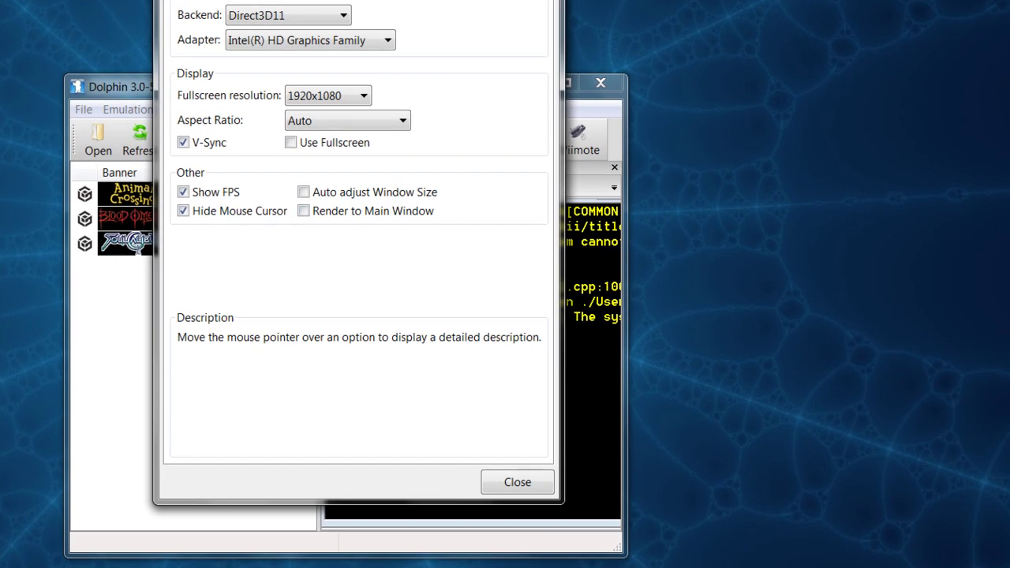
left_click_drag(681, 9, 875, 48)
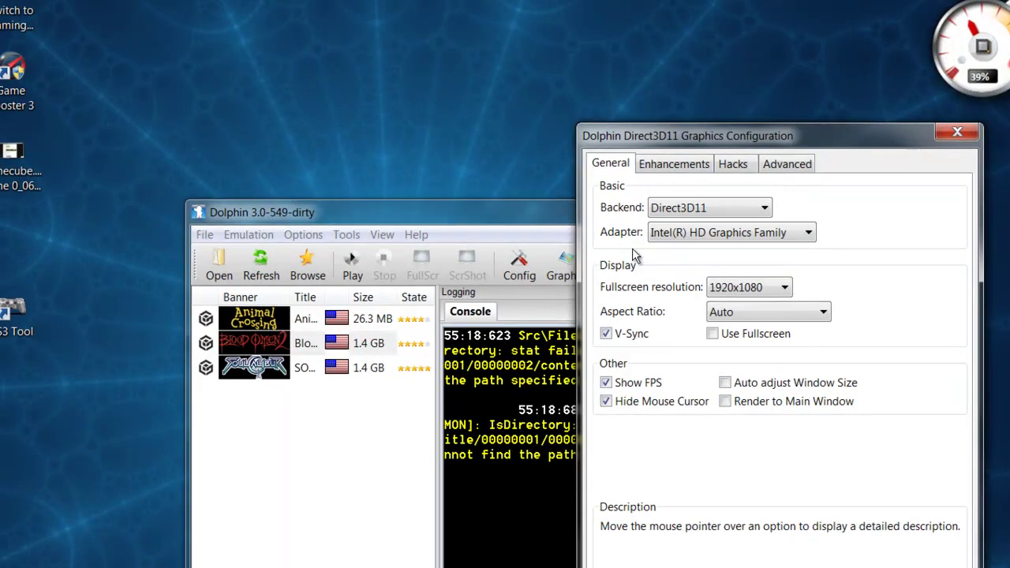
left_click_drag(731, 131, 471, 18)
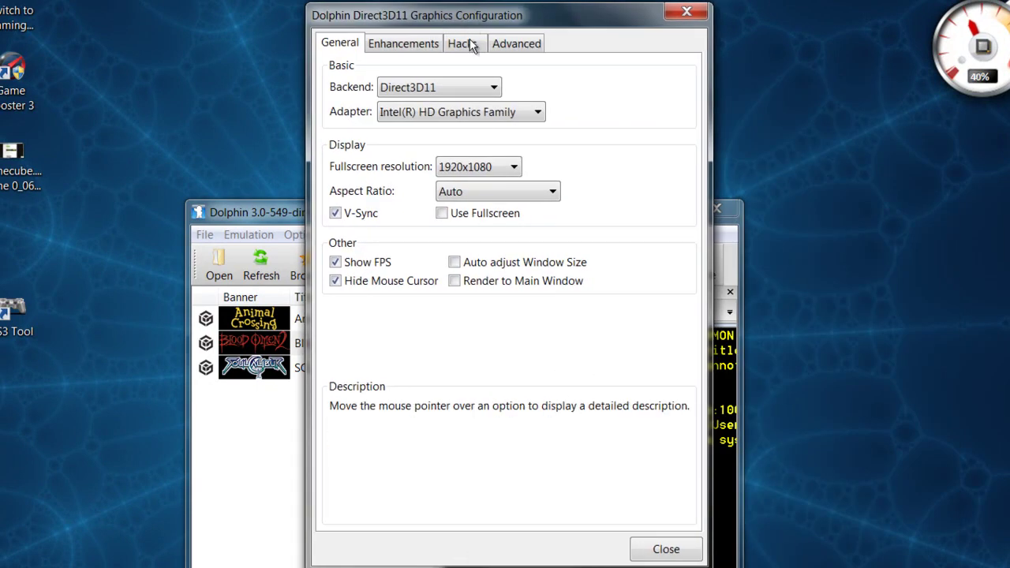
Check the internal resolution, anti-aliasing and anisotropic filtering choices, keeping Auto (Window Size), None and 1x
left_click(430, 46)
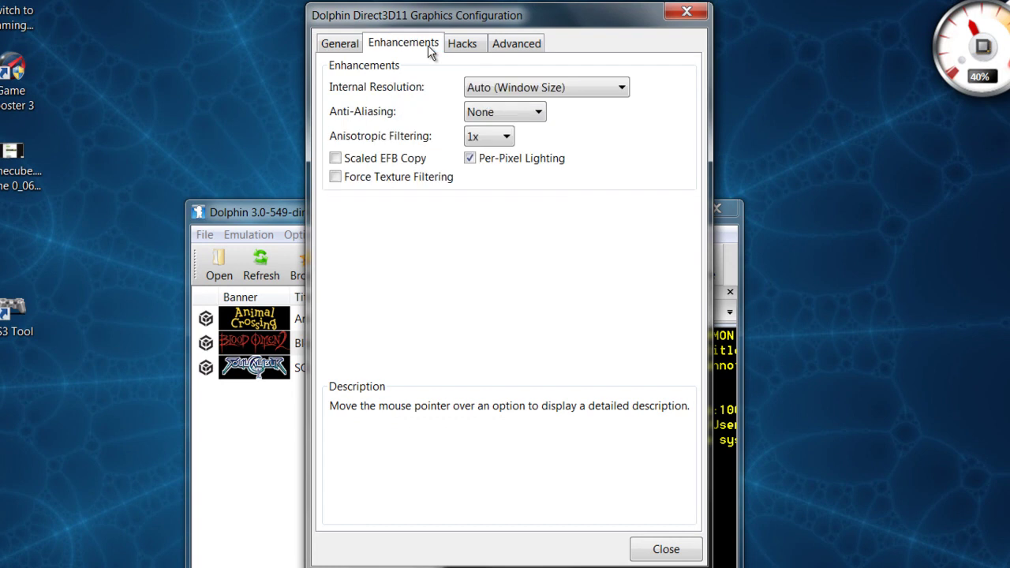
left_click(608, 92)
left_click(607, 92)
left_click(604, 94)
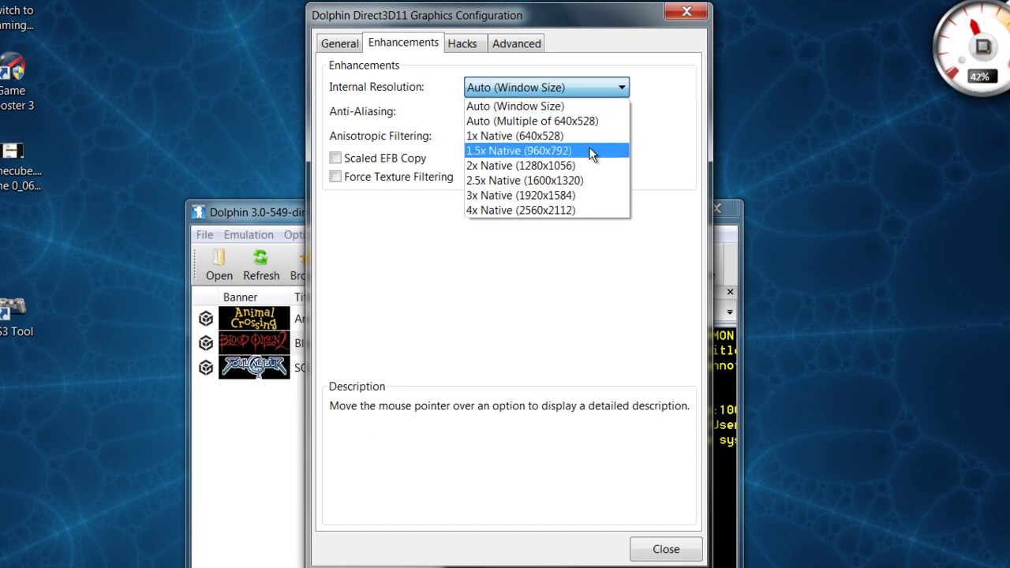
left_click(605, 90)
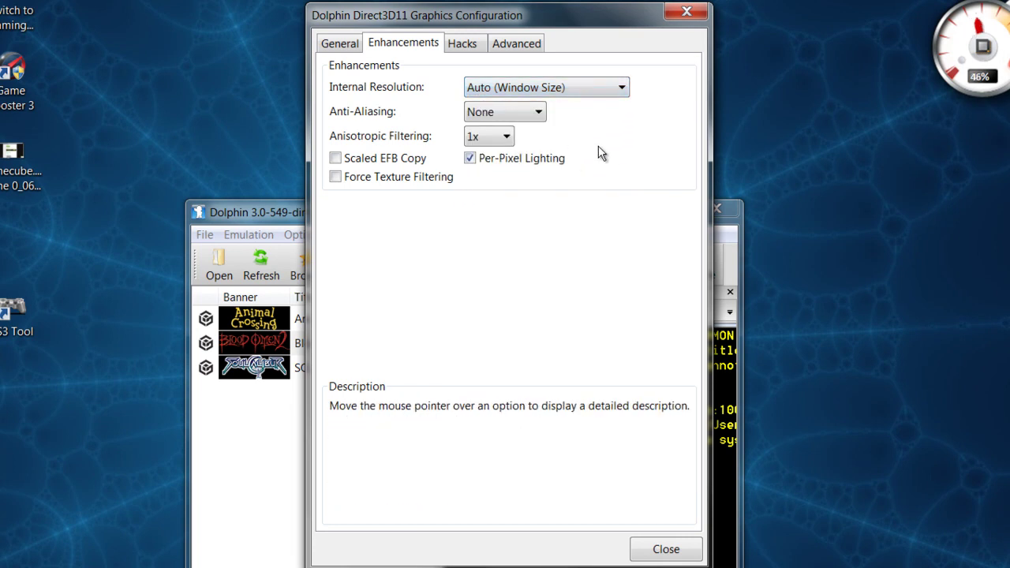
left_click(523, 117)
left_click(521, 112)
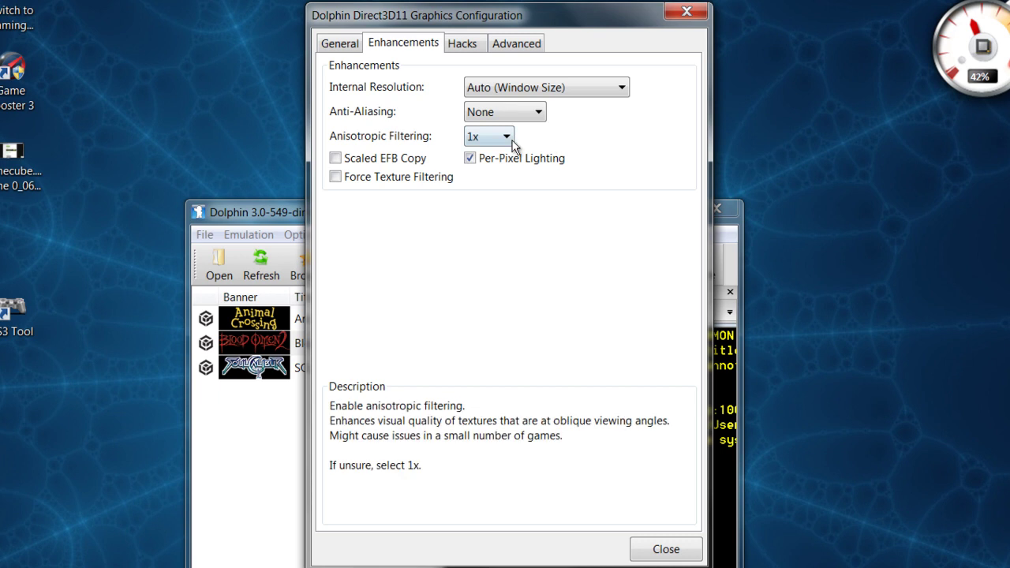
left_click(509, 143)
left_click(509, 140)
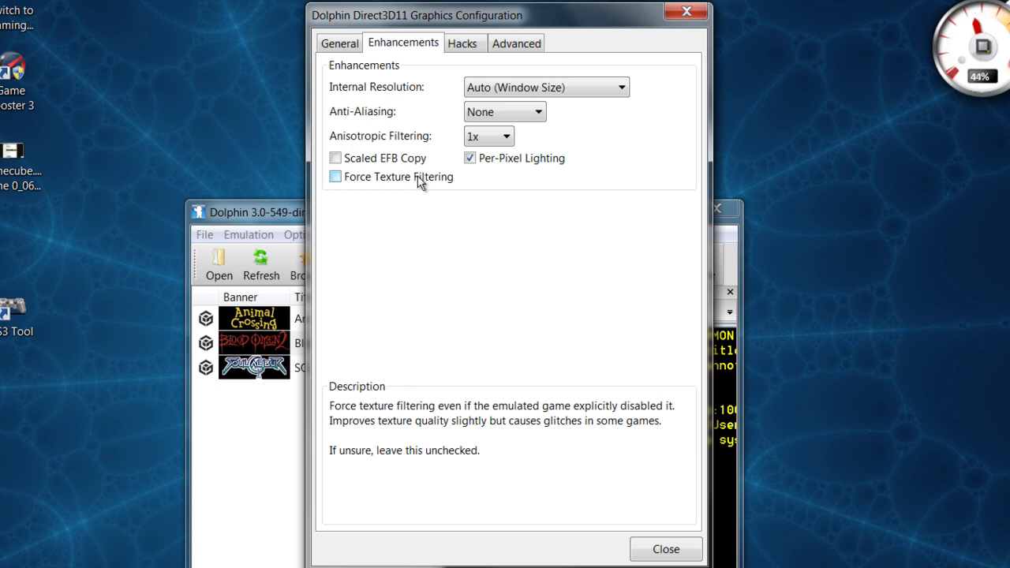
Read the descriptions of the graphics hacks, look over the advanced options, then close the graphics configuration
left_click(473, 46)
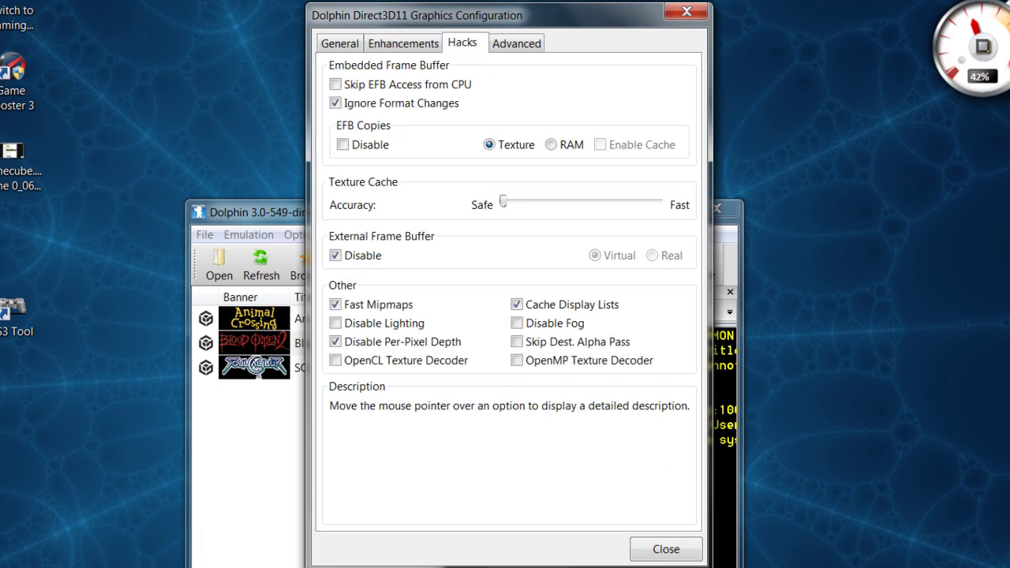
mouse_move(517, 146)
mouse_move(394, 310)
mouse_move(386, 341)
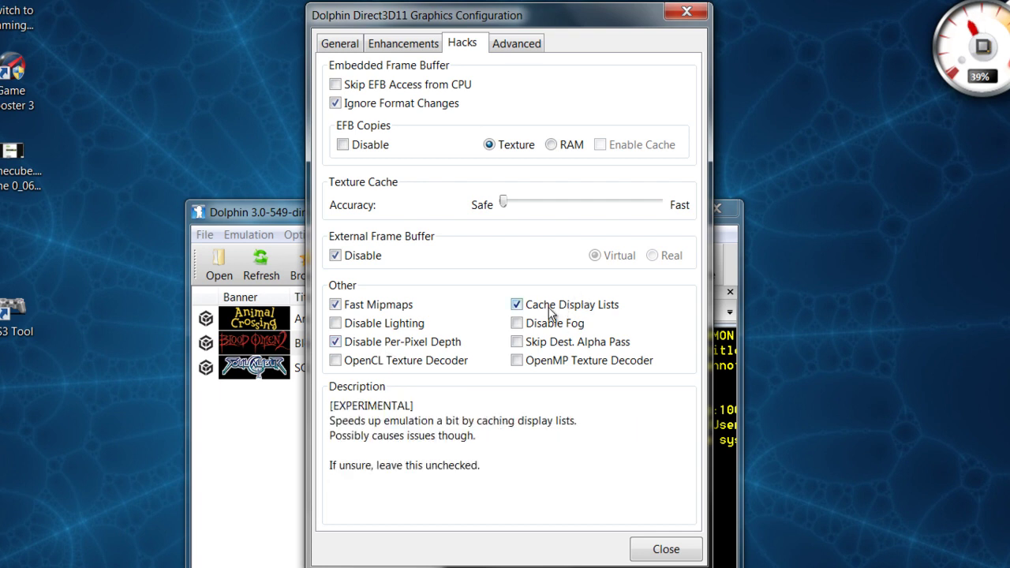
mouse_move(579, 313)
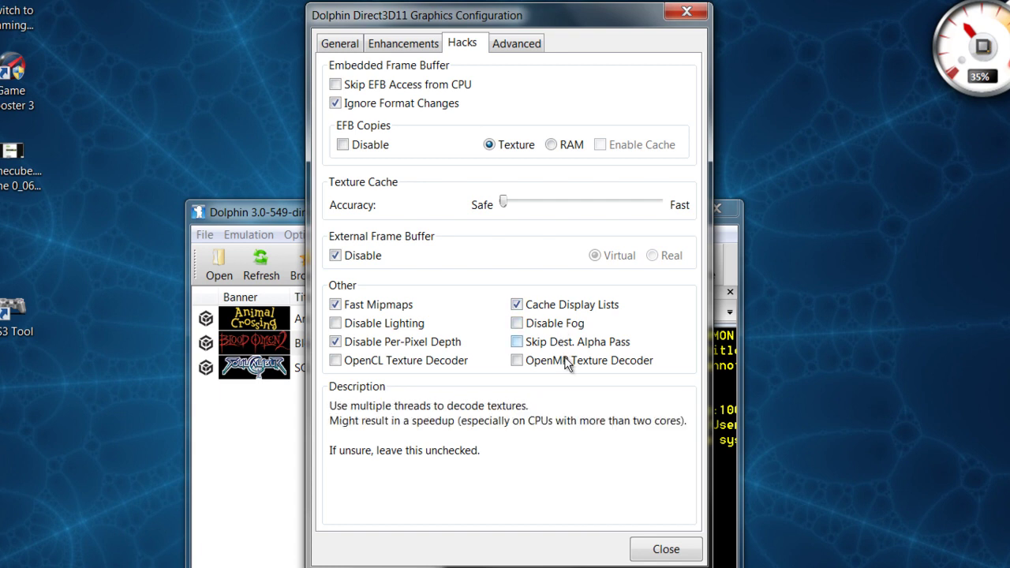
left_click(516, 43)
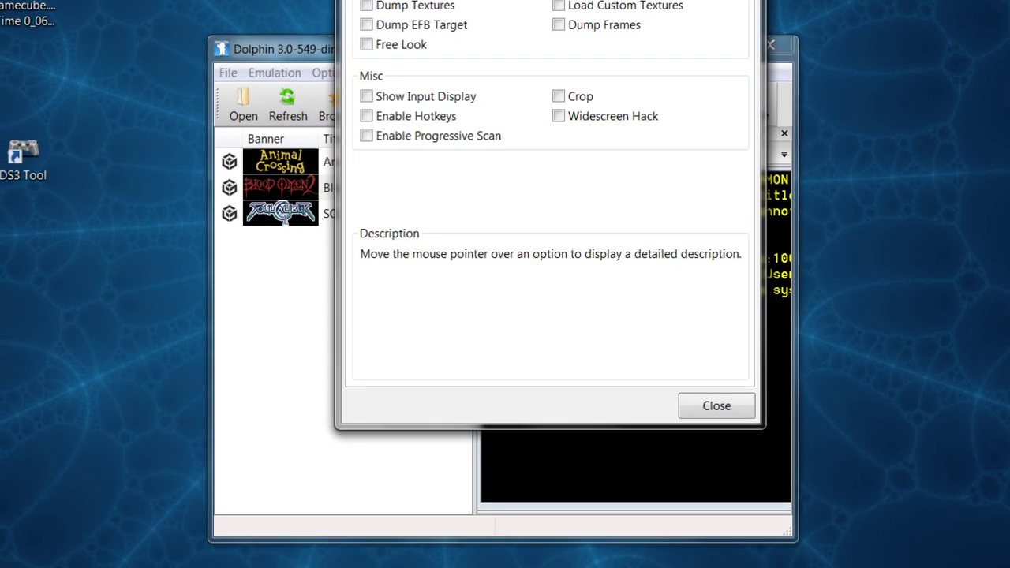
key("Escape")
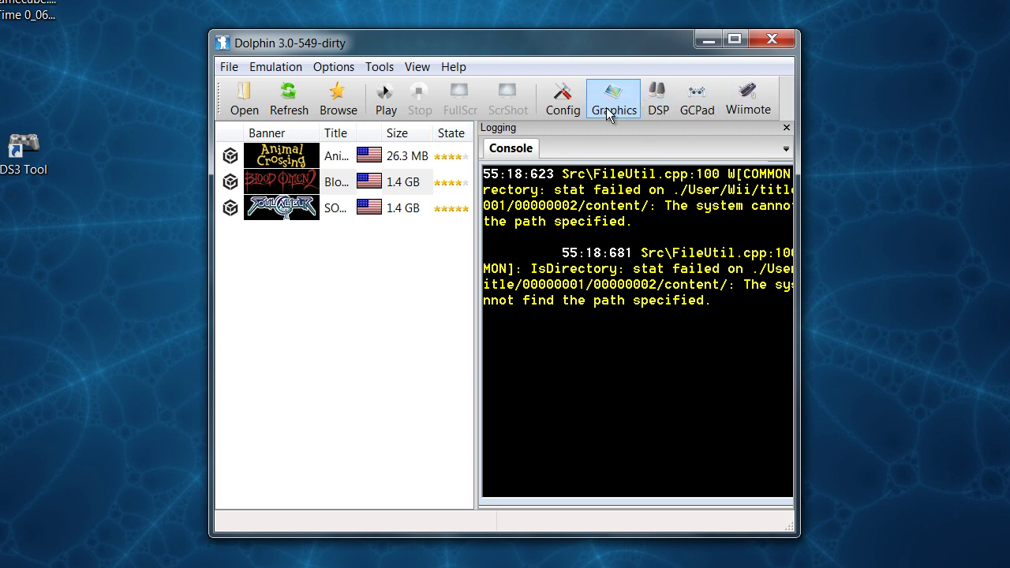
Open the SOULCALIBUR2 game properties and read the descriptions of the game-specific core and video options
right_click(281, 202)
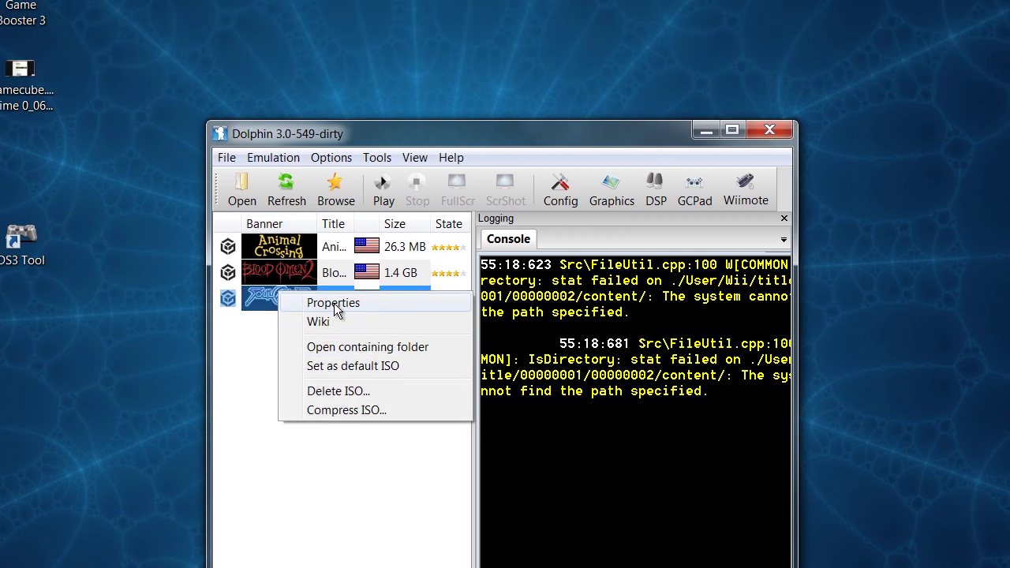
left_click(322, 212)
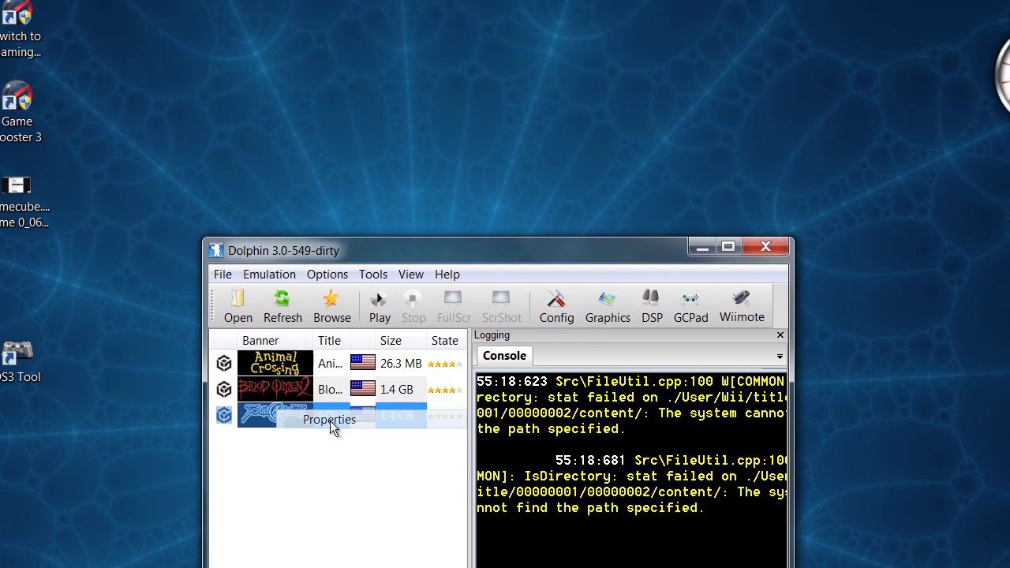
left_click_drag(351, 289, 497, 46)
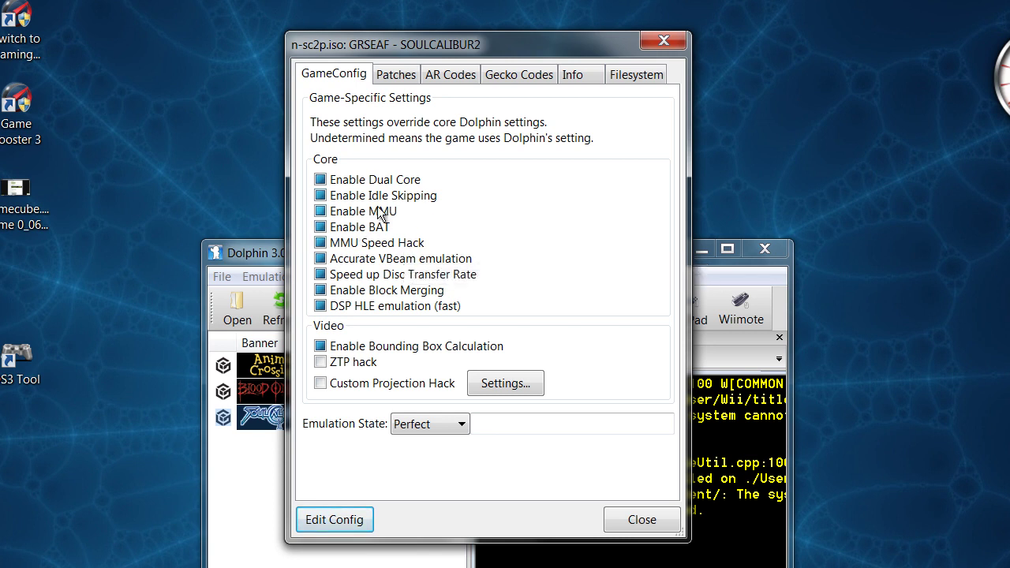
mouse_move(376, 208)
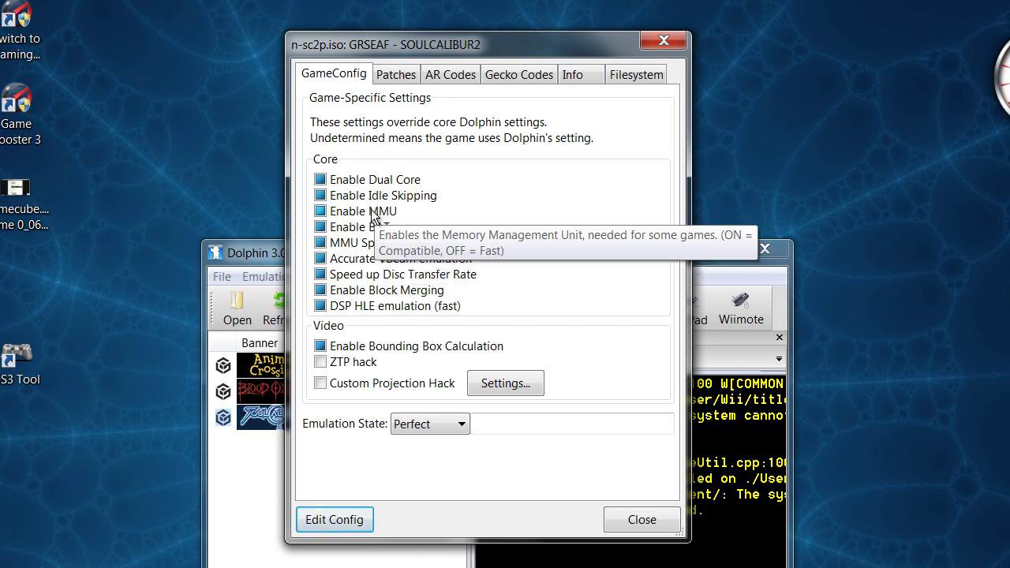
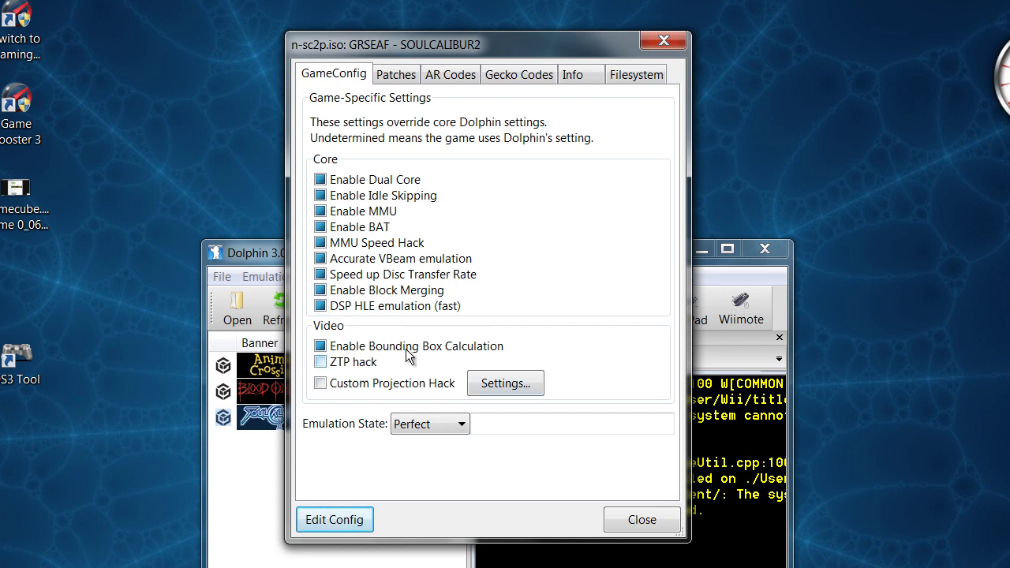
mouse_move(460, 353)
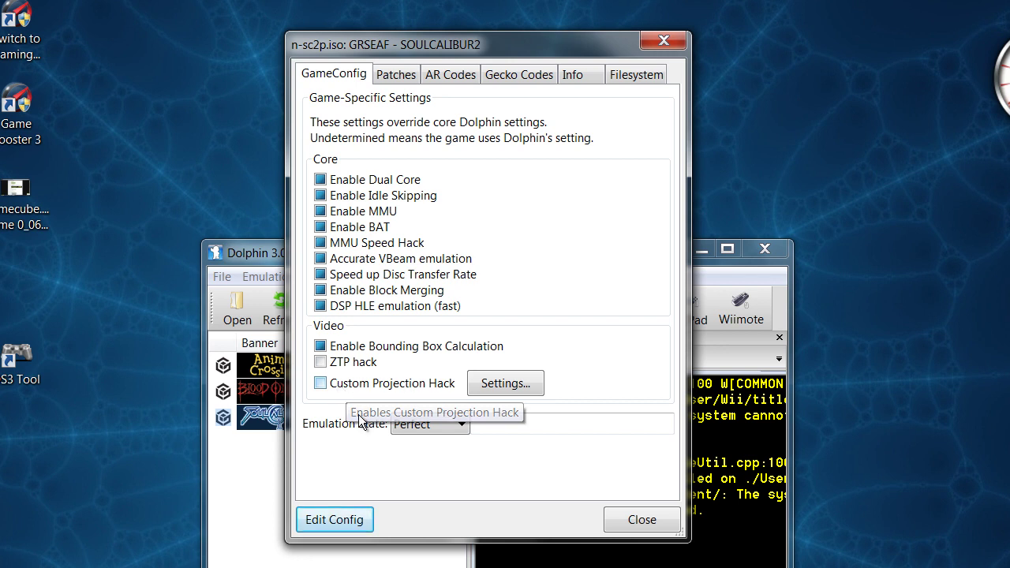
Keep the game's emulation state at Perfect and look over its patches, AR codes, Gecko codes and ISO details
left_click(460, 426)
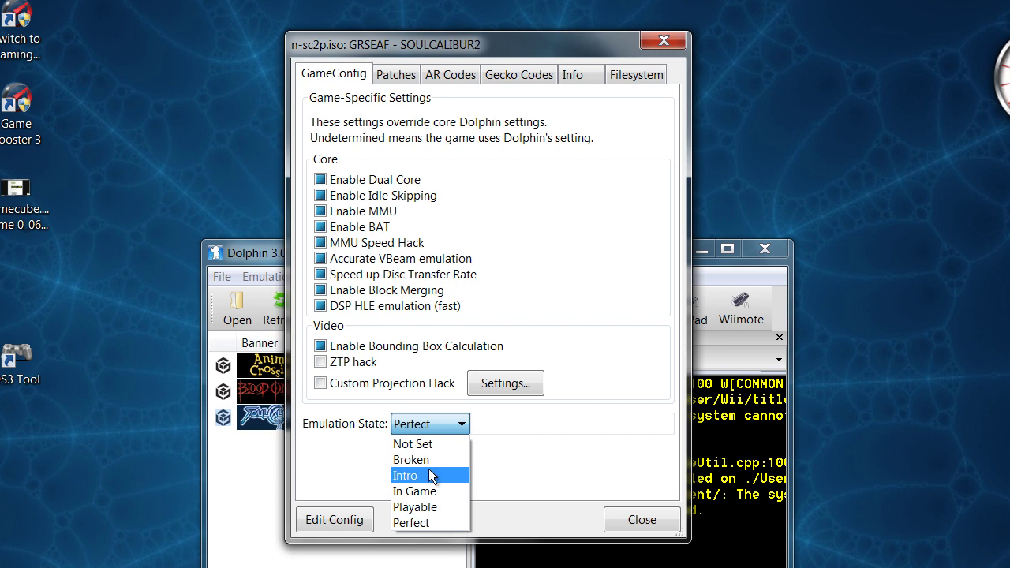
left_click(416, 525)
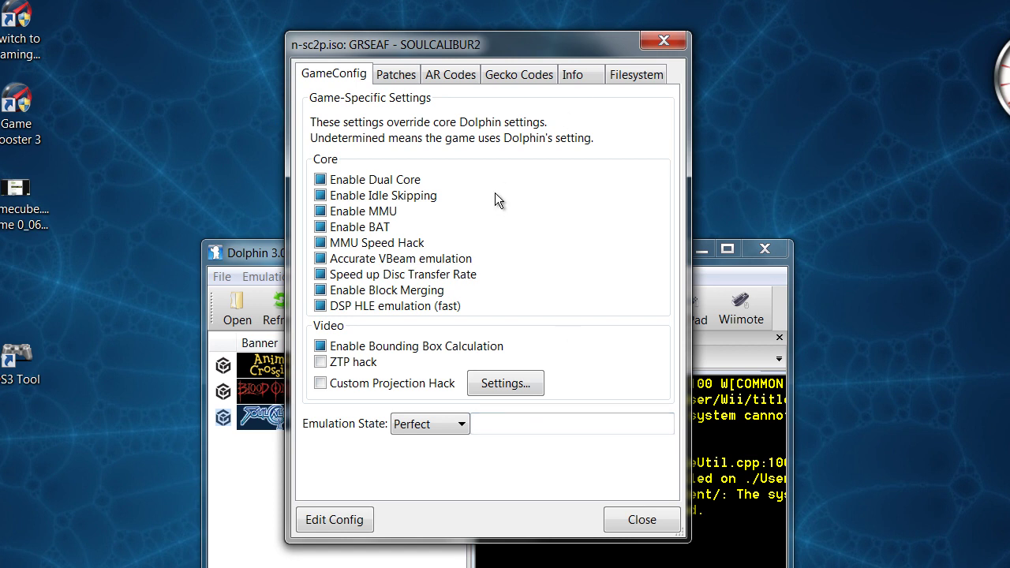
left_click(411, 77)
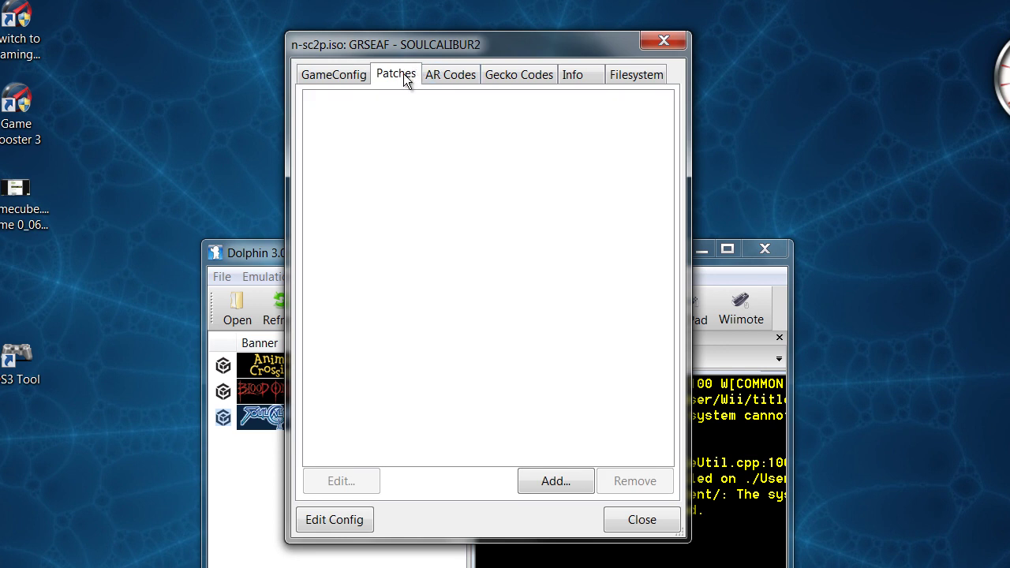
left_click(439, 76)
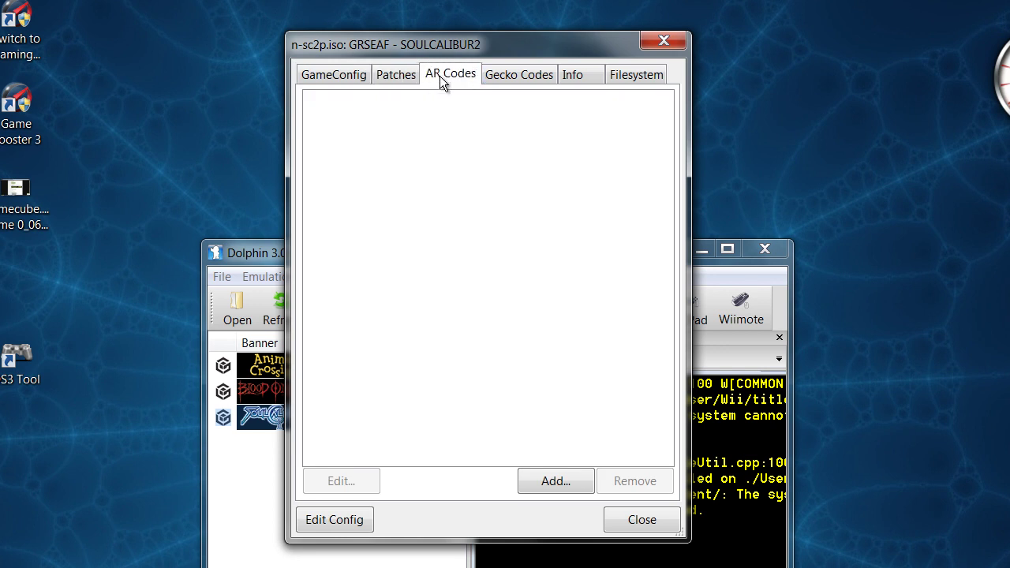
left_click(488, 74)
left_click(570, 78)
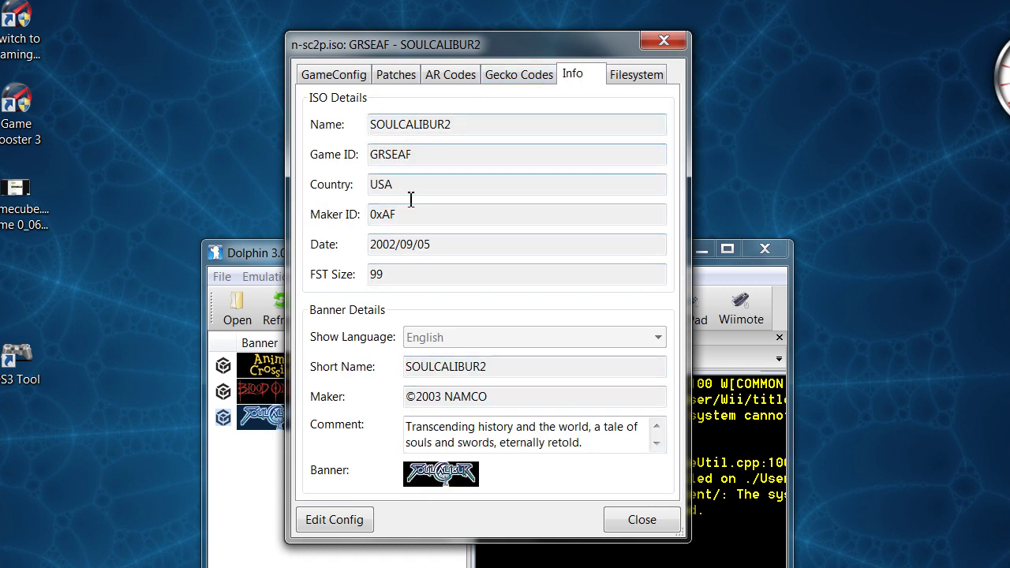
Look through the SOULCALIBUR2 disc's file system, selecting root.olk, opening.bnr, movie.afs and the Disc root
left_click(640, 75)
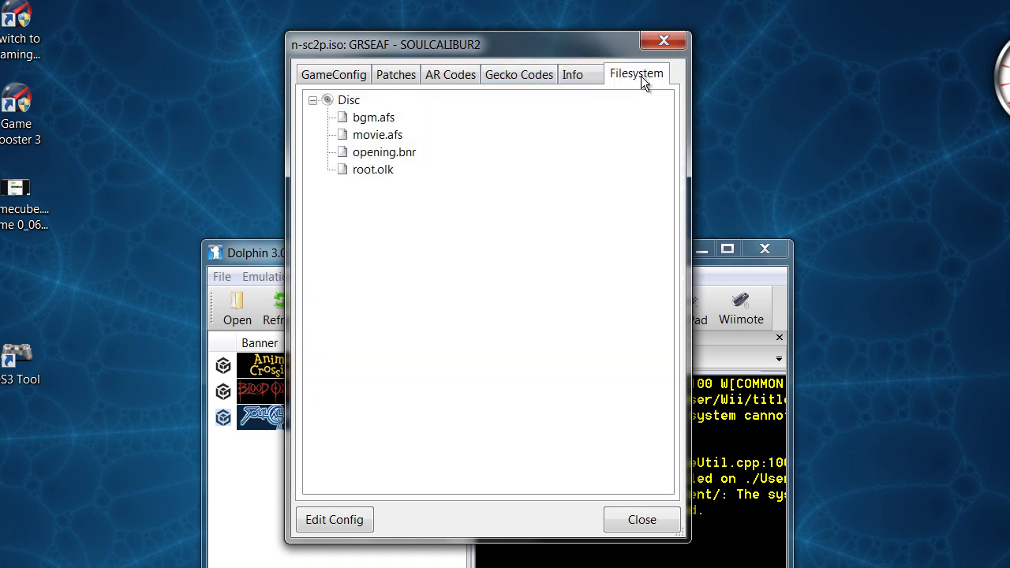
left_click(376, 172)
left_click(383, 154)
left_click(379, 134)
left_click(332, 101)
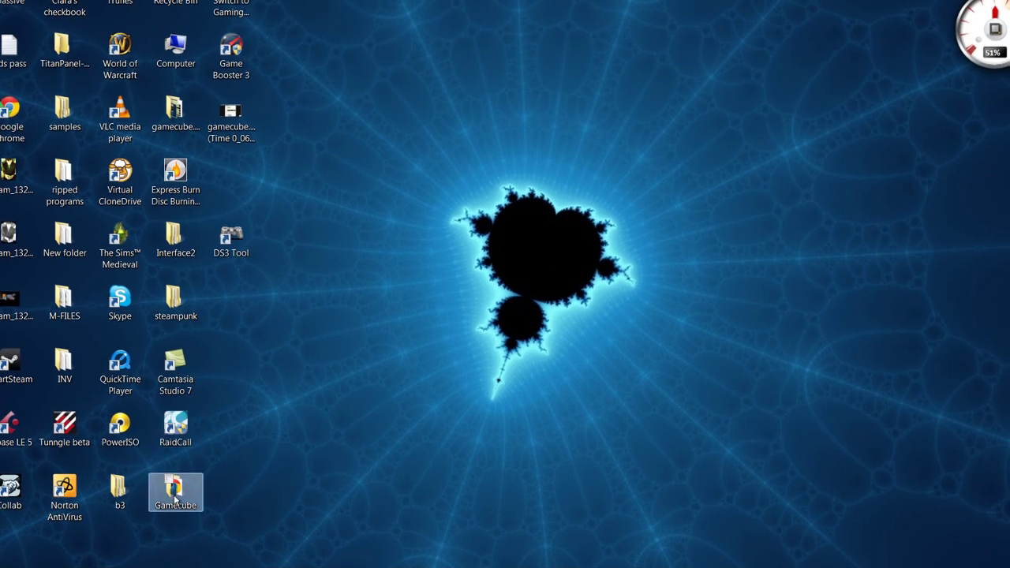
Launch Dolphin from the Dolphin-win-x64-v3.0-549 (1) folder inside the desktop's Gamecube folder, then close the folder window
double_click(175, 495)
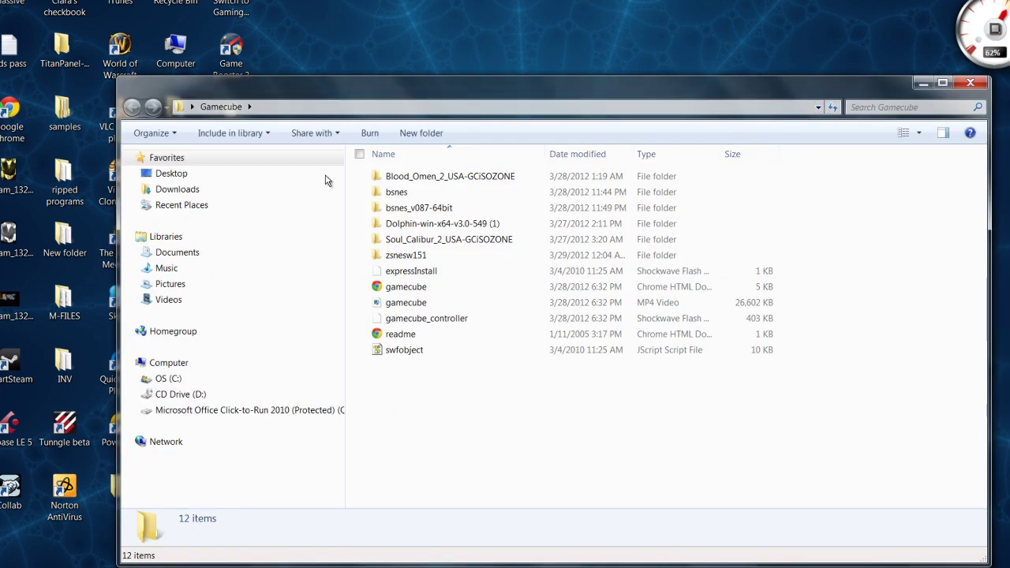
double_click(442, 224)
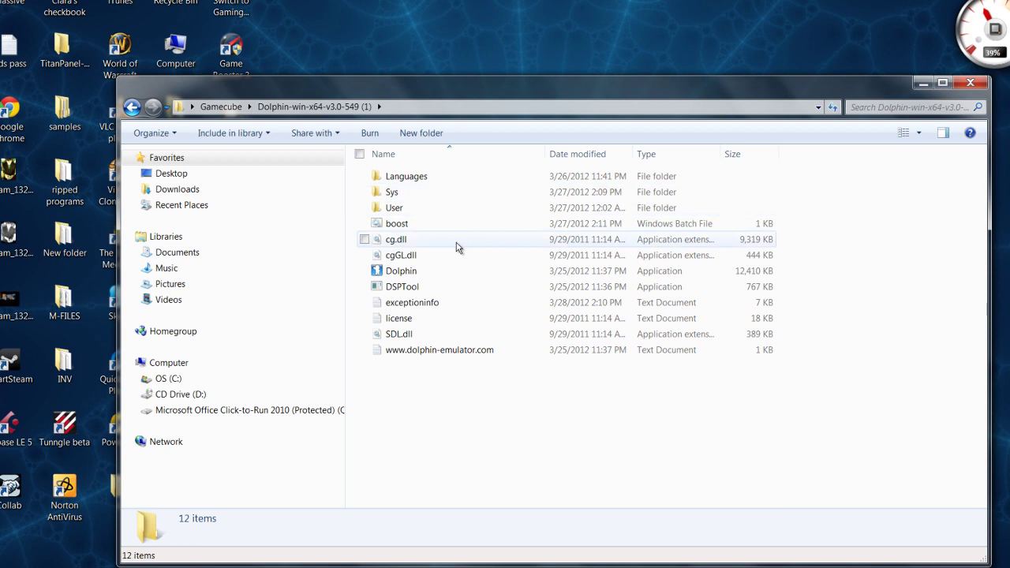
double_click(456, 273)
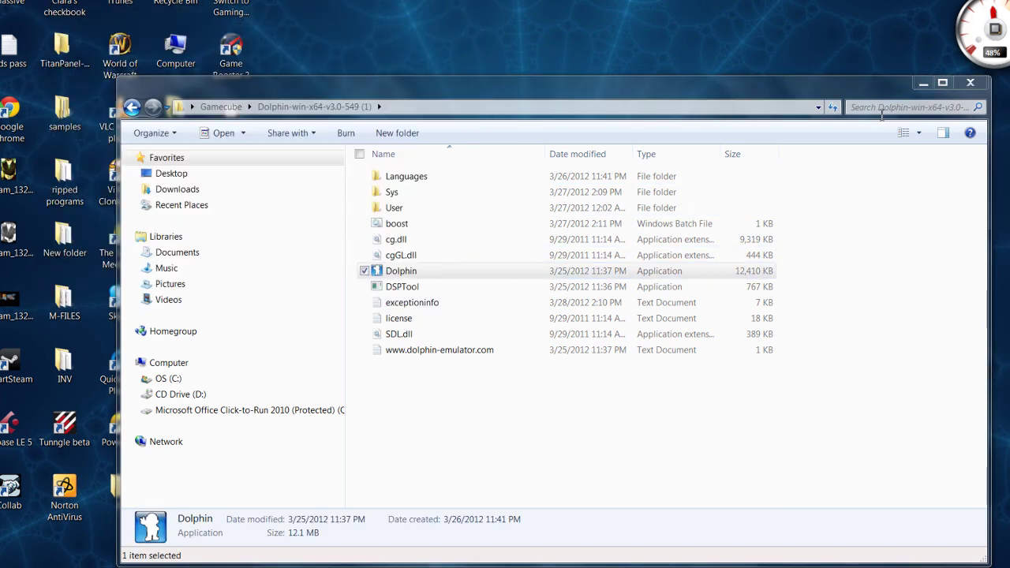
left_click(974, 87)
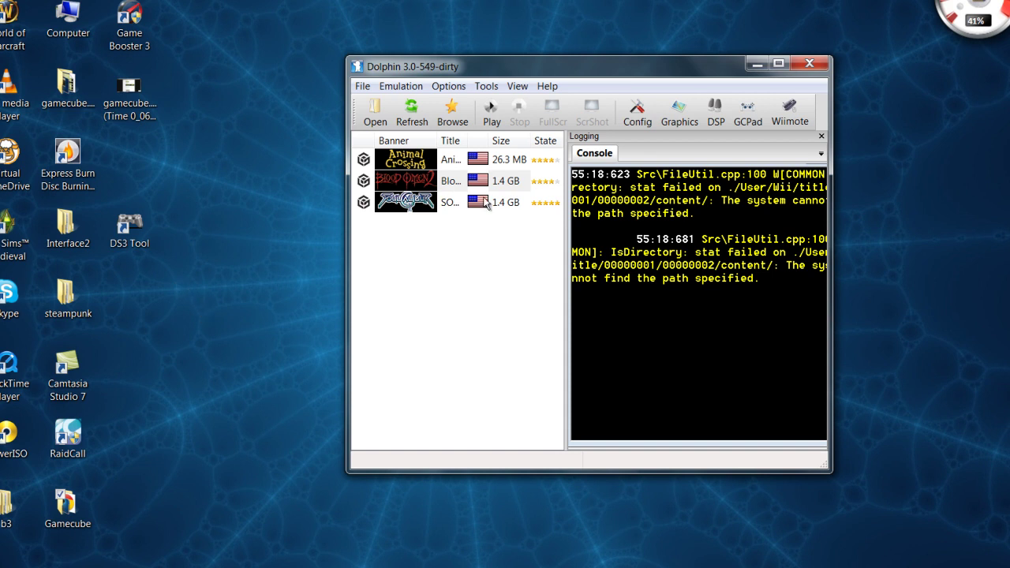
Reposition the Dolphin window and open its configuration to review the general and interface settings
left_click_drag(577, 72, 506, 165)
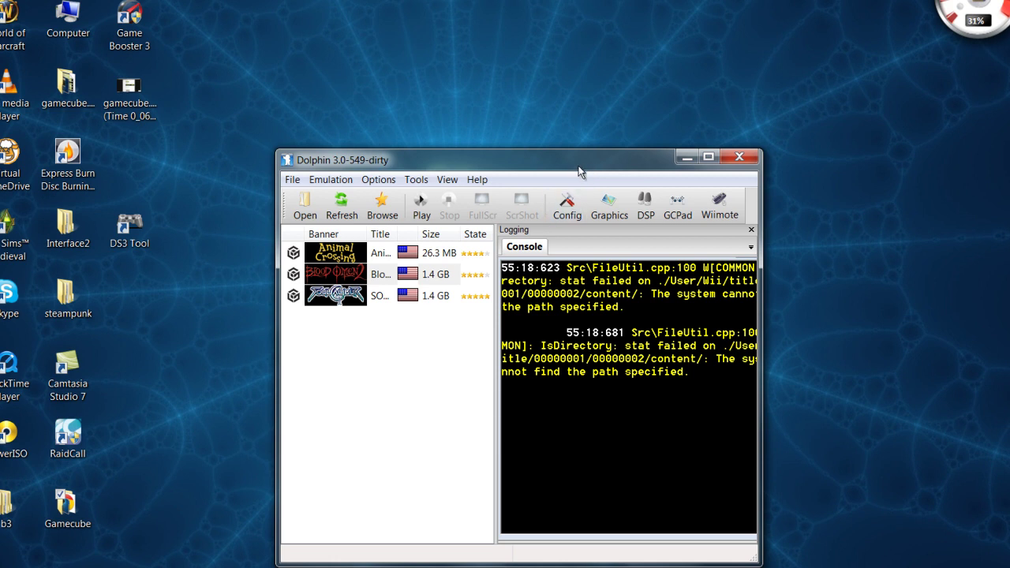
left_click_drag(584, 167, 585, 145)
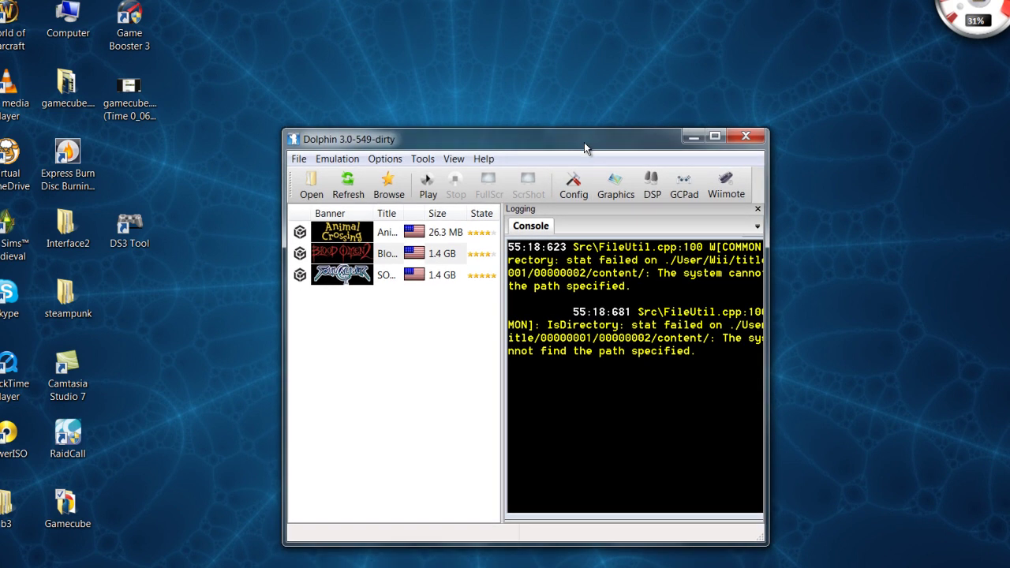
left_click(574, 191)
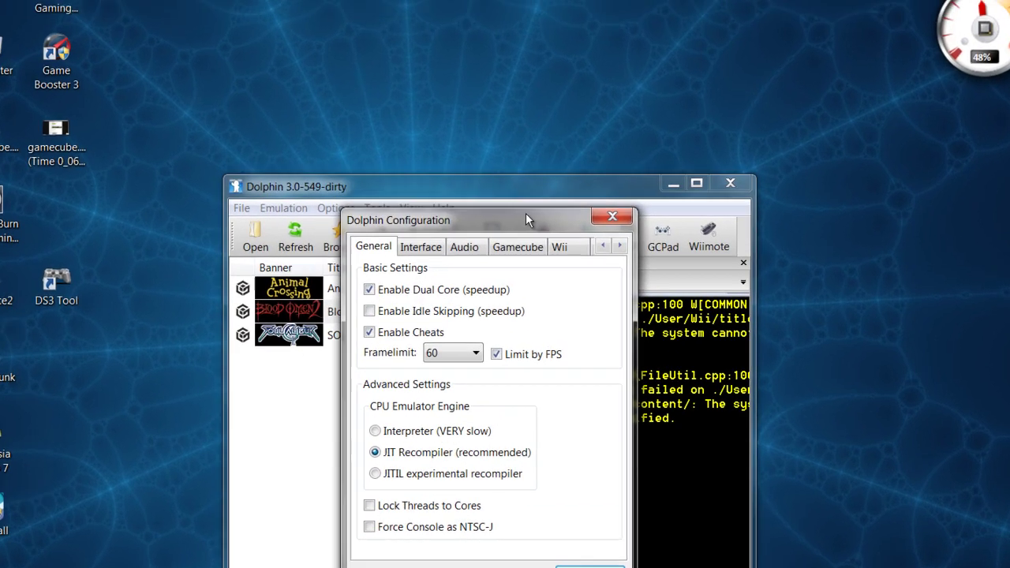
left_click_drag(525, 213, 536, 38)
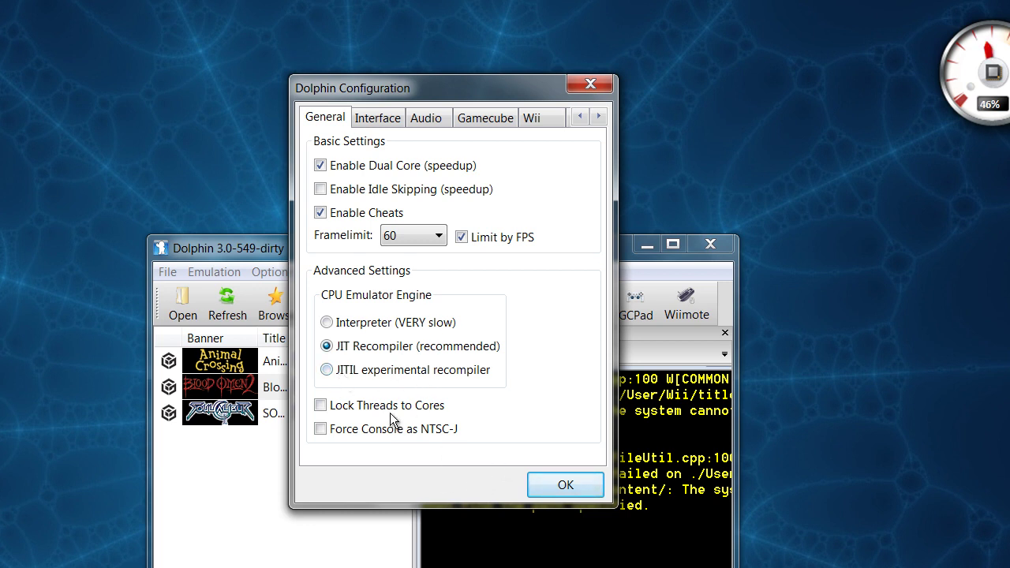
mouse_move(367, 433)
left_click(372, 121)
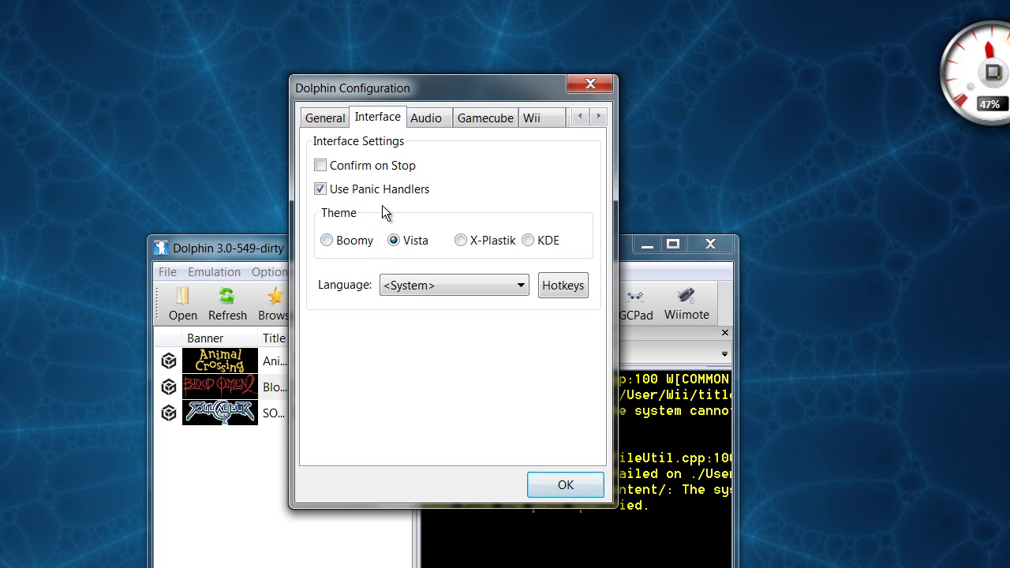
mouse_move(387, 198)
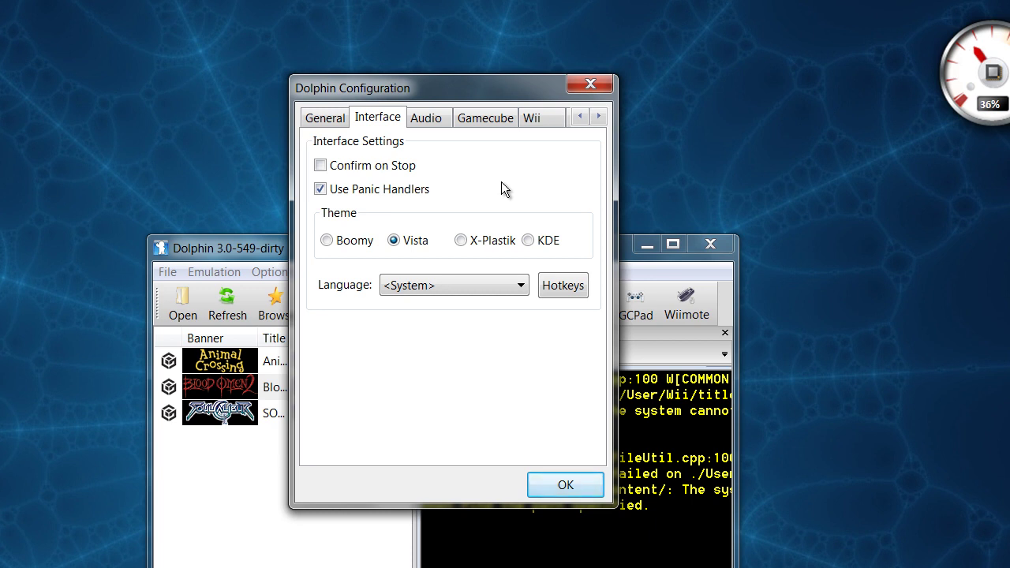
Set the audio volume to 58 %, then look over the GameCube and Wii settings and close the configuration
left_click(430, 123)
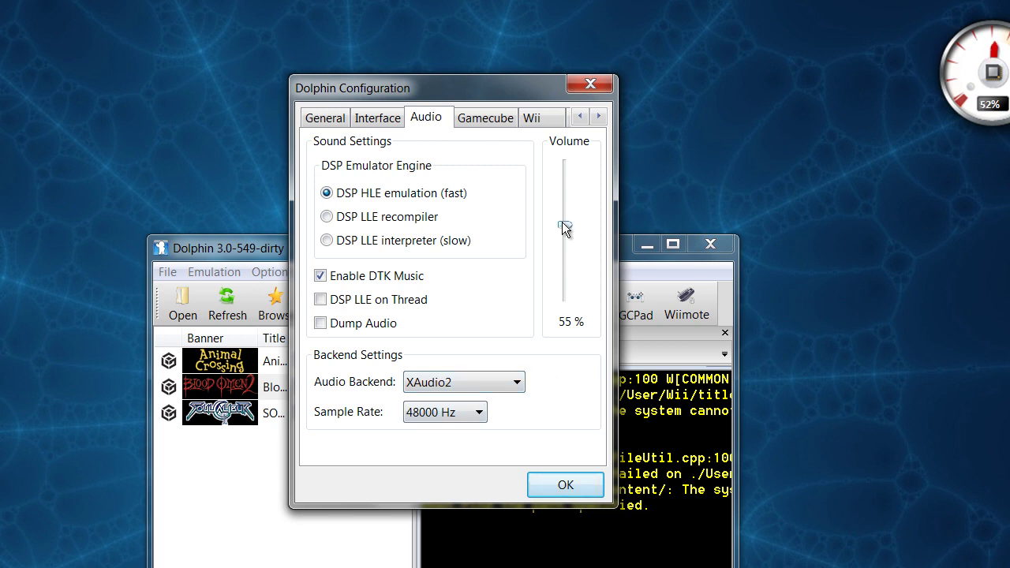
mouse_move(561, 222)
left_mouse_down()
mouse_move(570, 293)
mouse_move(573, 218)
left_mouse_up()
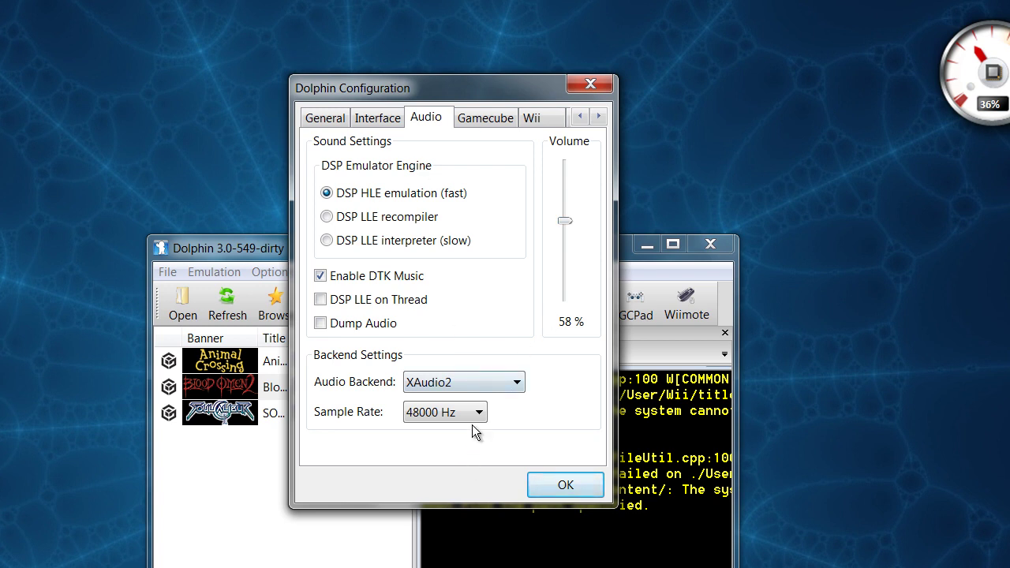
left_click(485, 124)
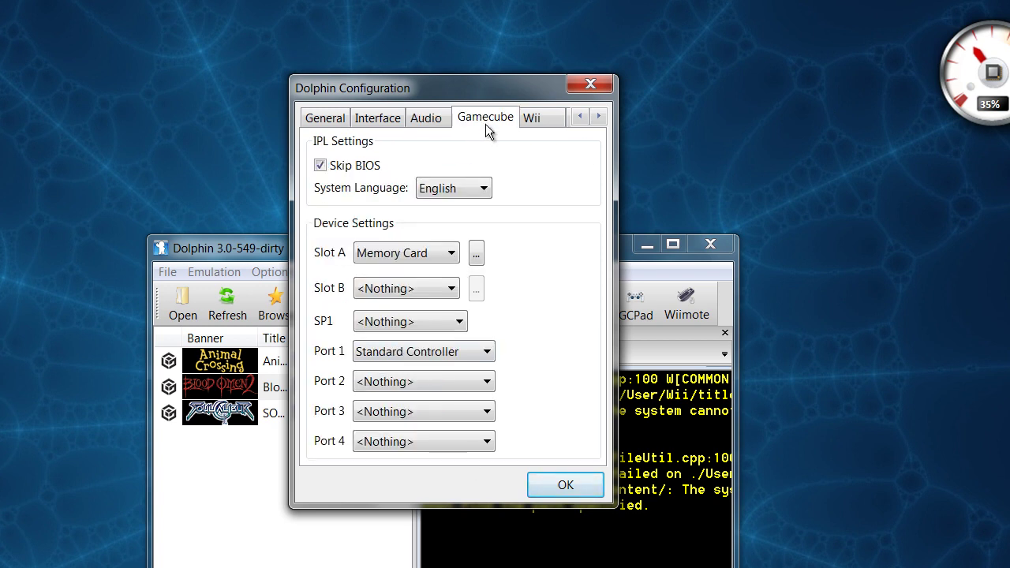
left_click(537, 115)
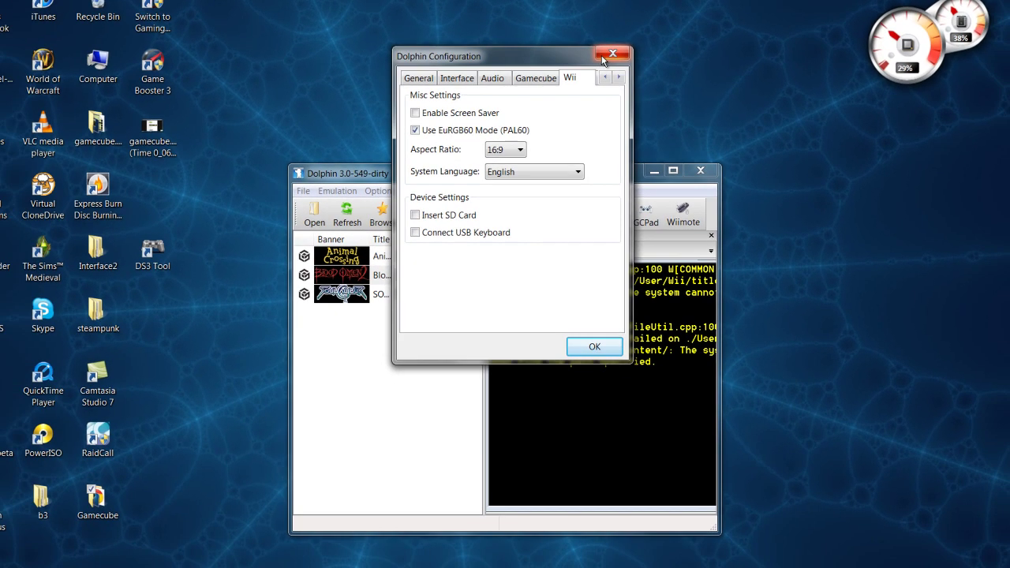
left_click(589, 84)
Open the graphics configuration and check the backend and fullscreen resolution choices, keeping Direct3D11 and 1920x1080
left_click(590, 214)
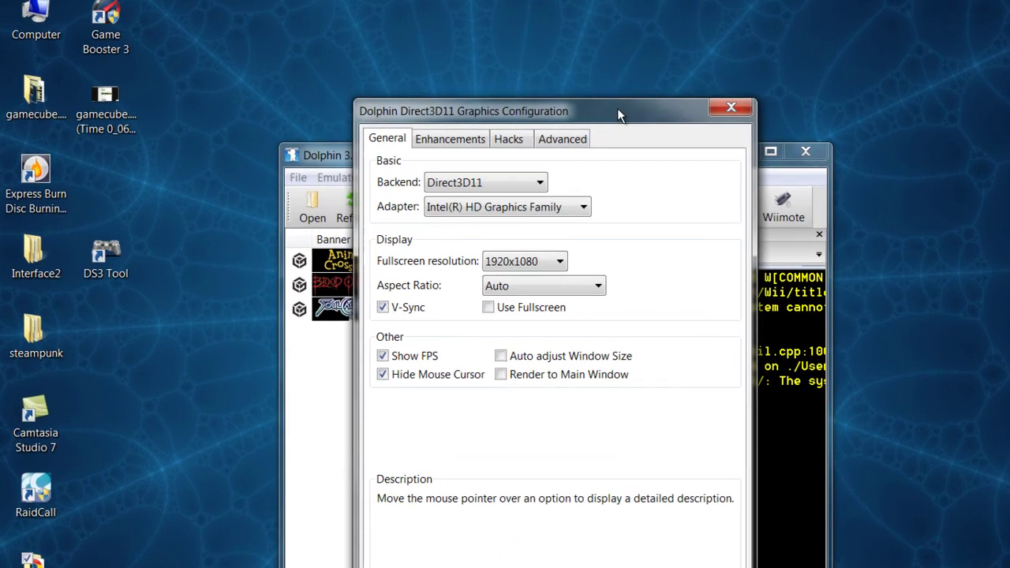
left_click_drag(566, 136, 565, 66)
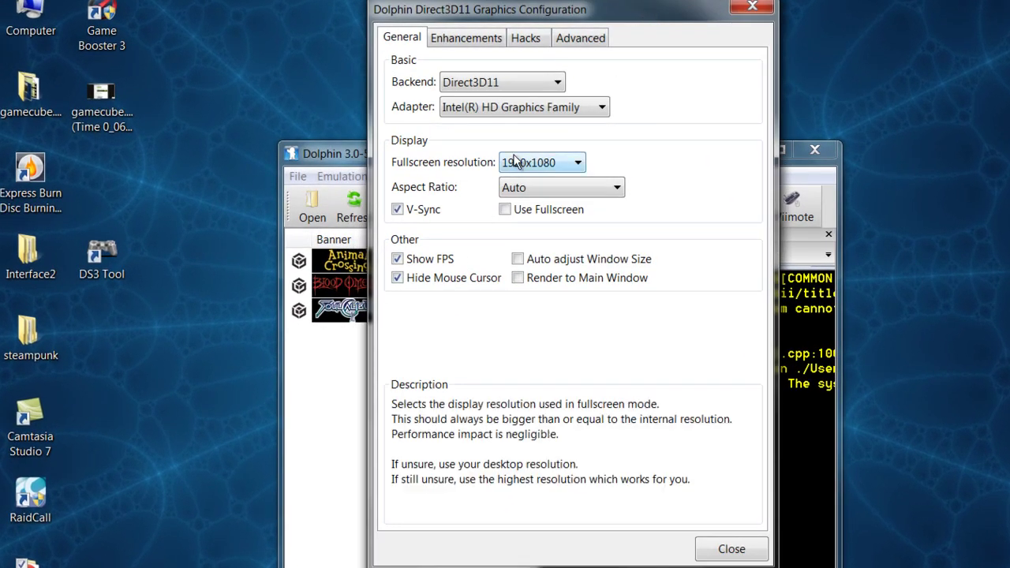
left_click(543, 89)
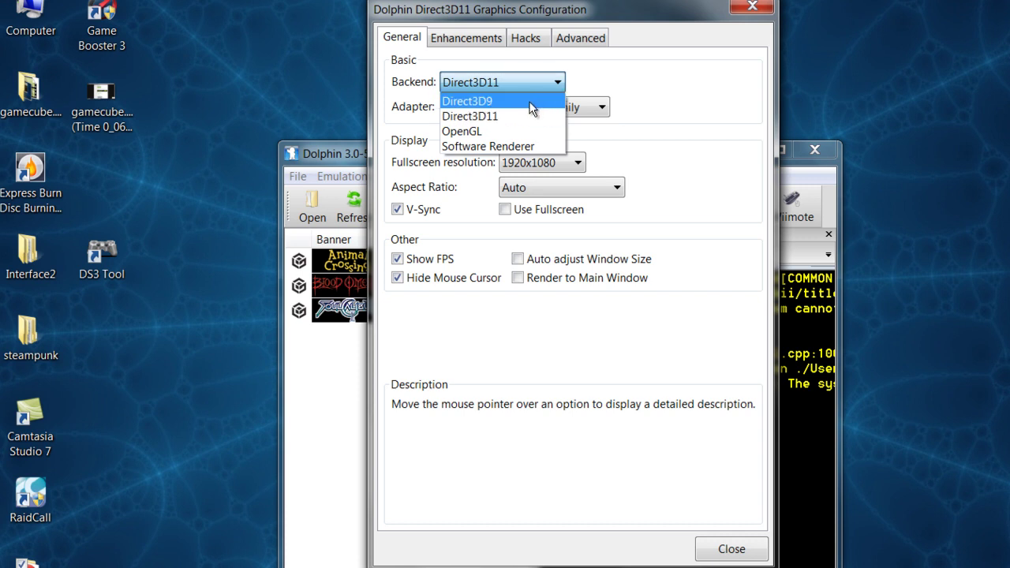
left_click(528, 124)
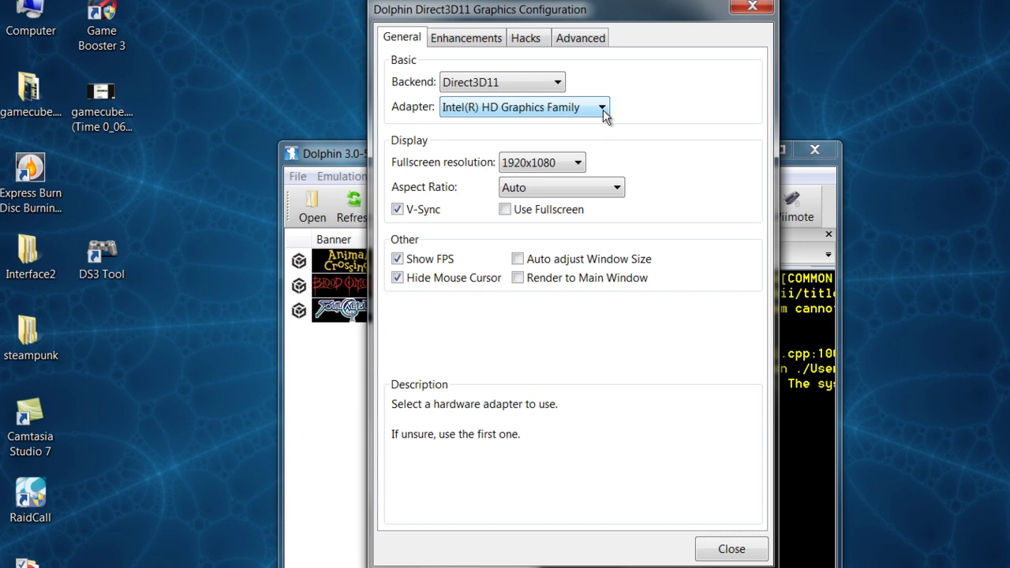
mouse_move(540, 163)
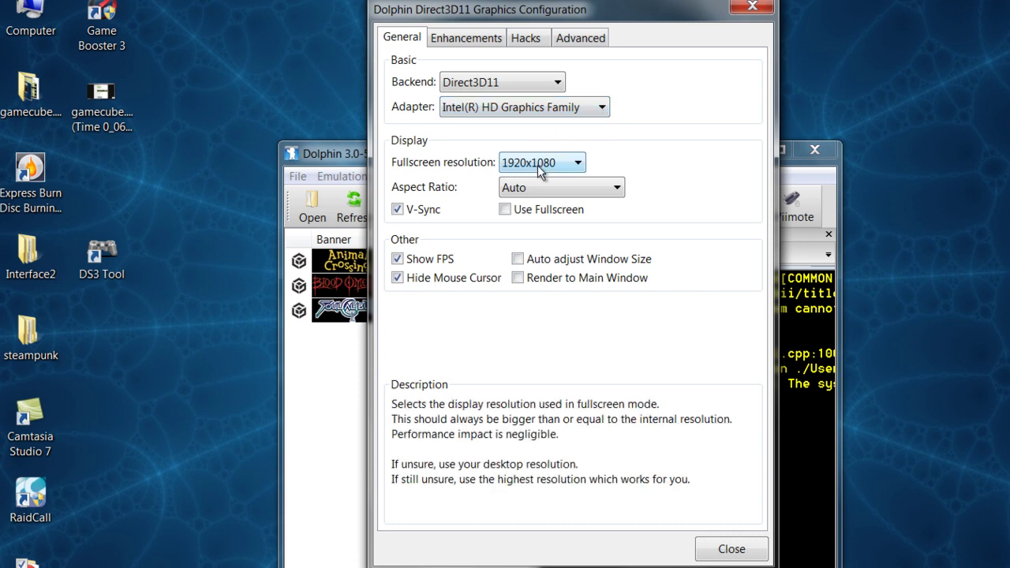
left_click(579, 163)
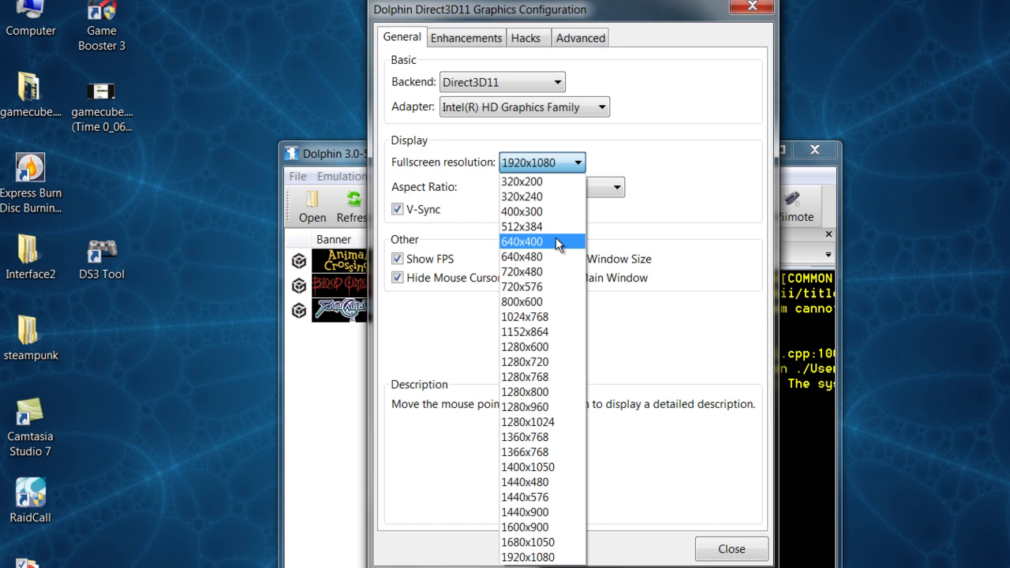
left_click(725, 210)
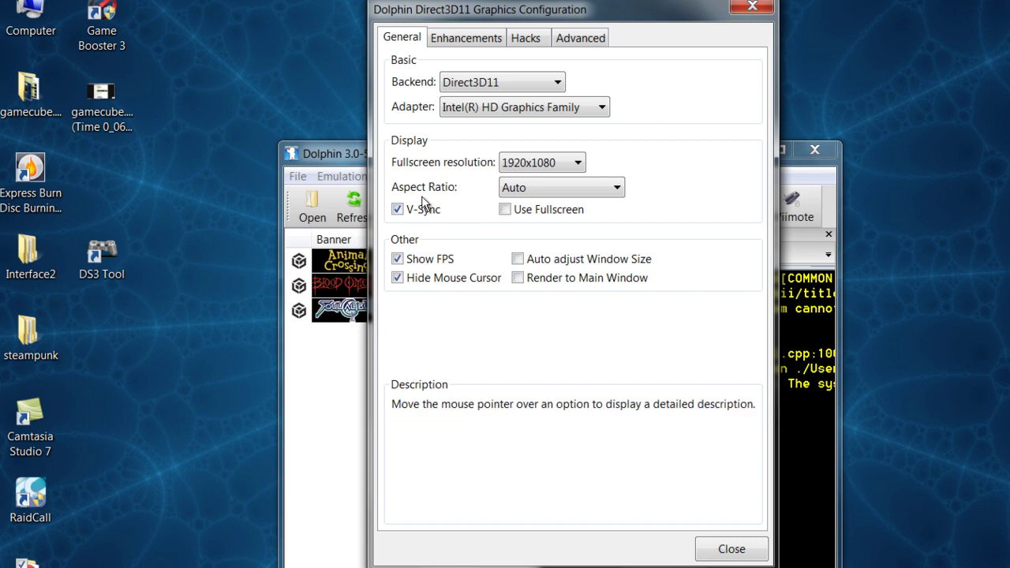
Keep the current Windows color scheme without showing the message again, then read the V-Sync and Show FPS descriptions
mouse_move(424, 209)
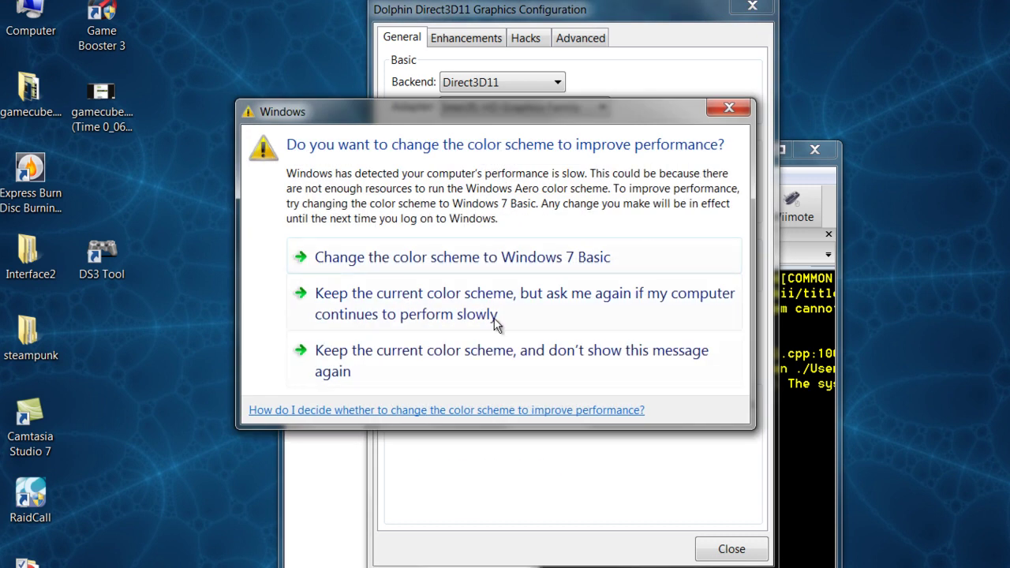
left_click(398, 359)
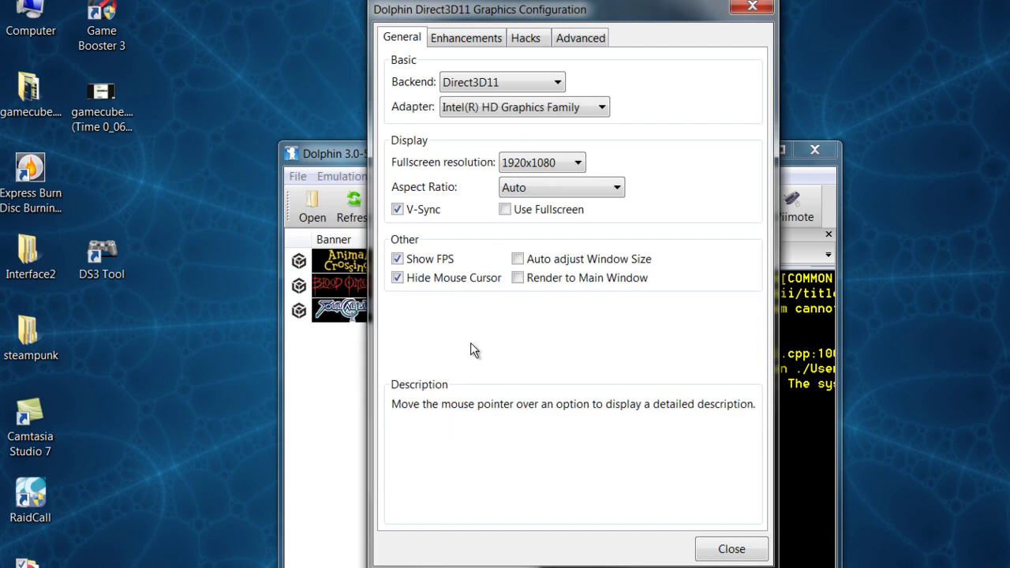
mouse_move(435, 218)
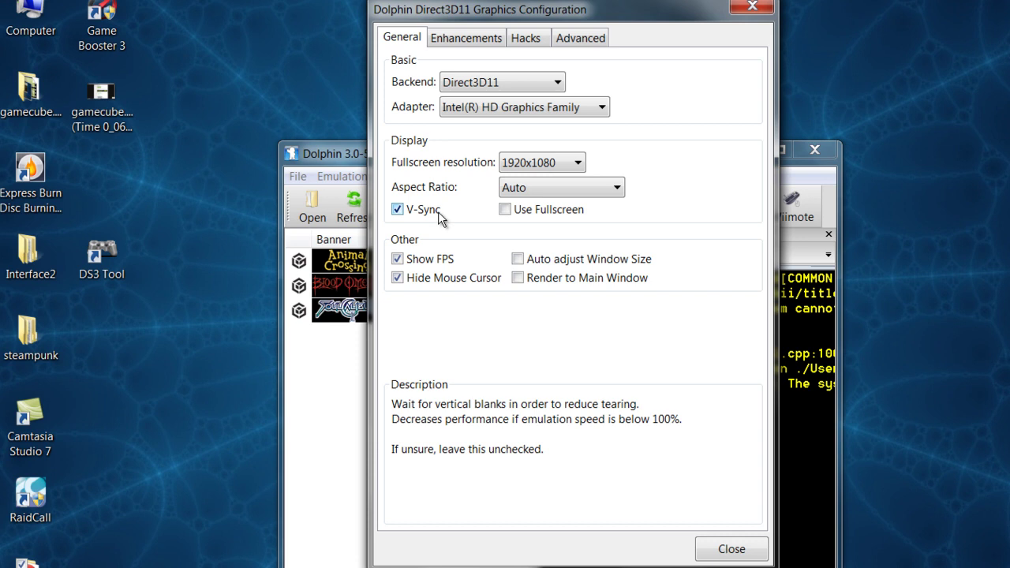
mouse_move(443, 261)
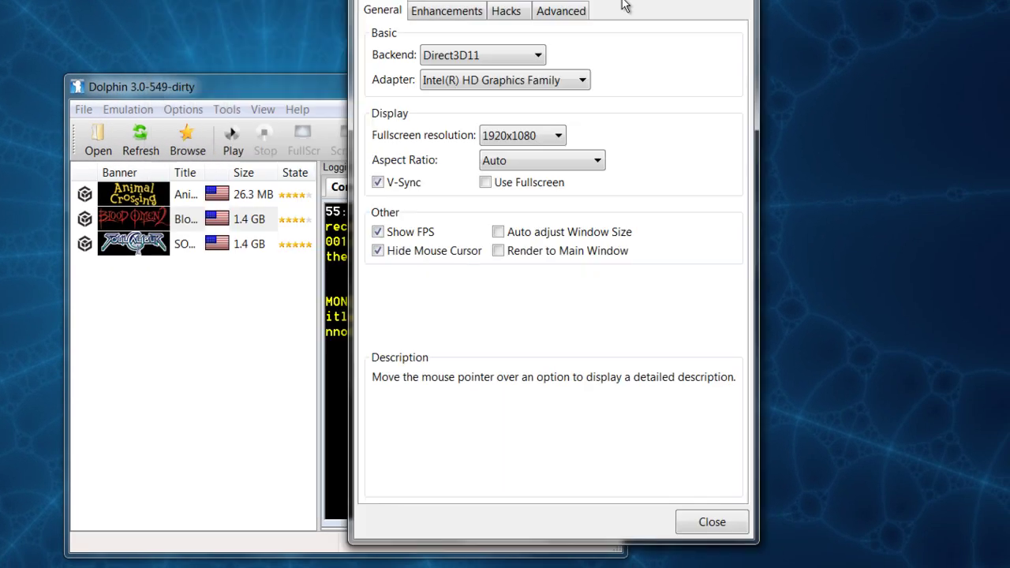
Reposition the graphics configuration window and bring up the enhancement settings
left_click_drag(624, 4, 736, 31)
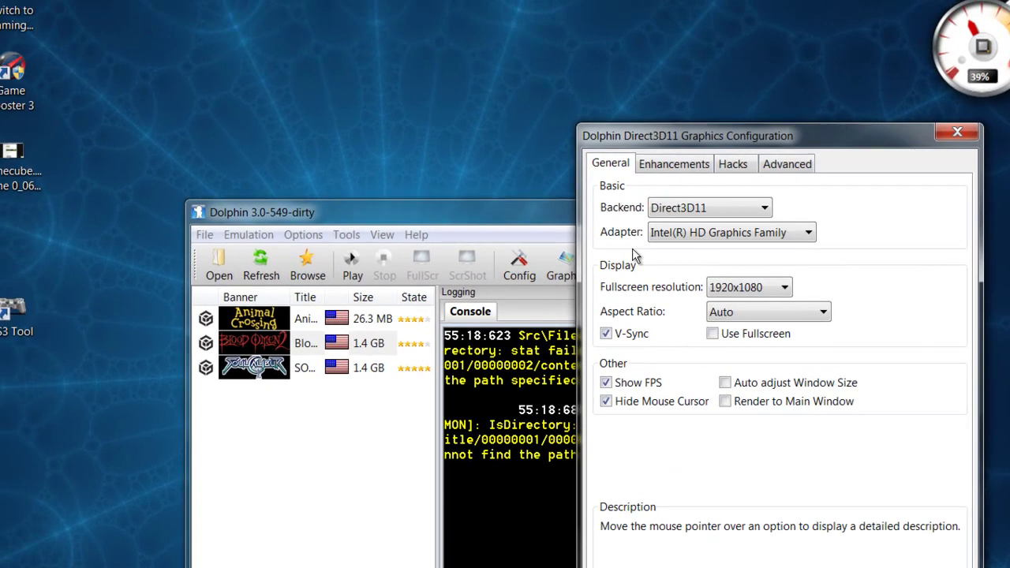
left_click_drag(735, 135, 463, 14)
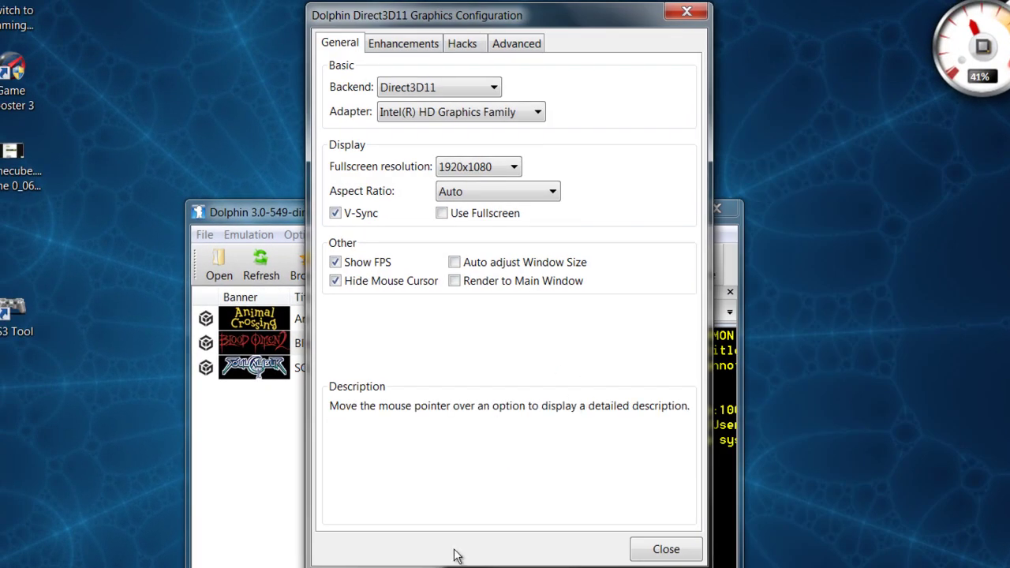
left_click(430, 45)
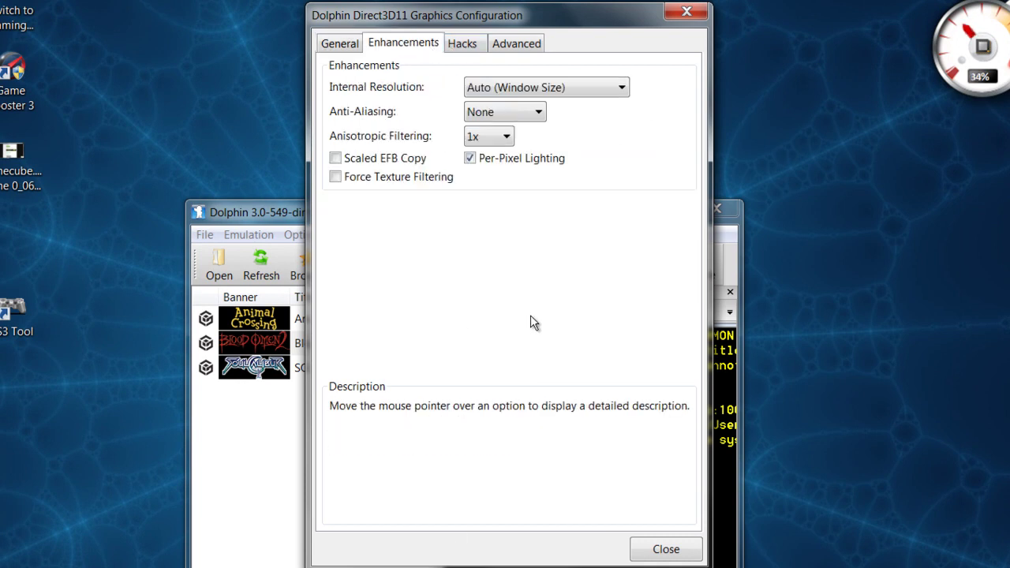
Check the available internal resolution choices, keeping Auto (Window Size)
left_click(607, 92)
left_click(607, 93)
left_click(604, 93)
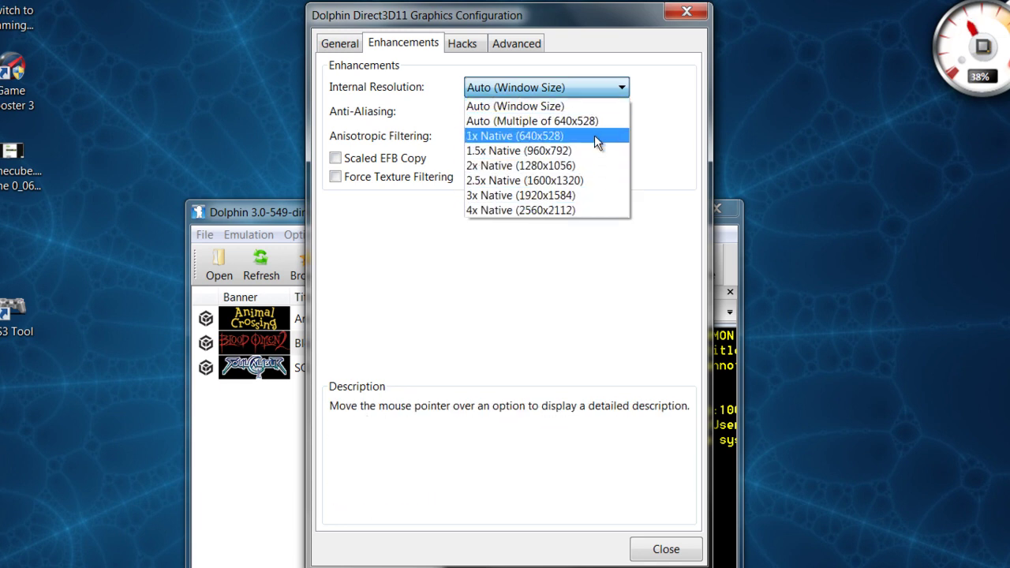
left_click(605, 93)
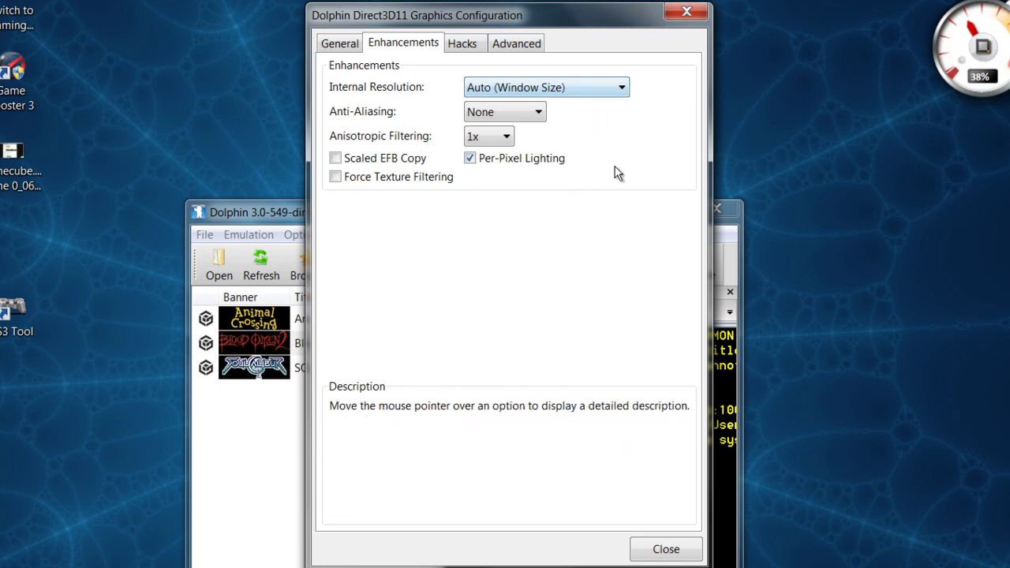
Check the anti-aliasing and anisotropic filtering choices, keeping None and 1x, and read the Scaled EFB Copy and Force Texture Filtering descriptions
left_click(521, 117)
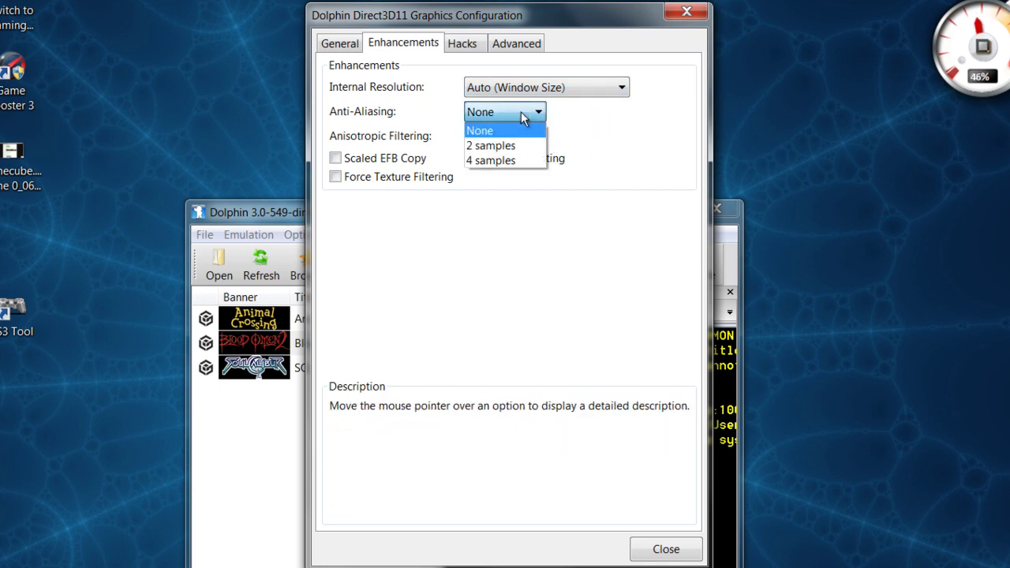
left_click(521, 113)
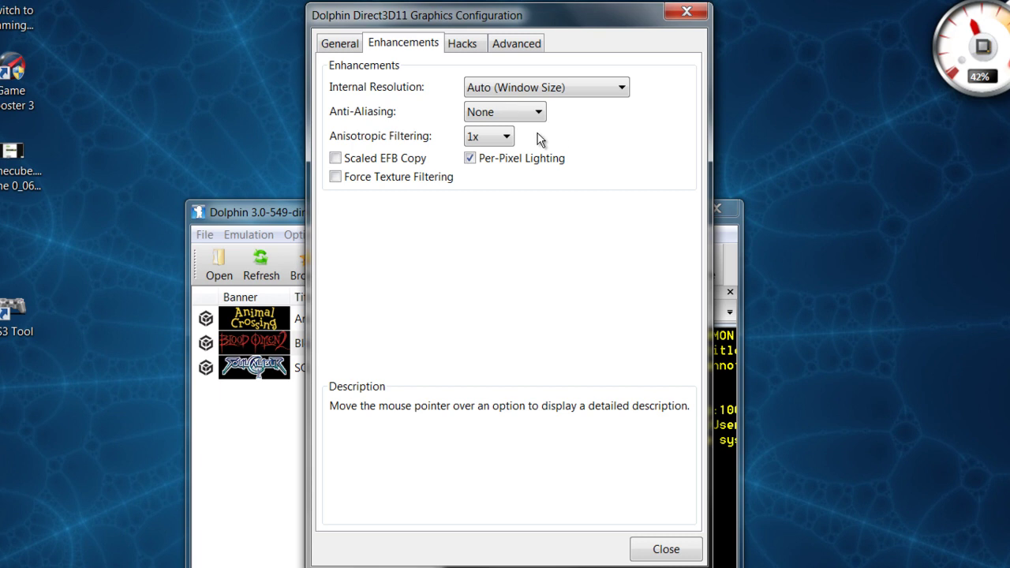
left_click(507, 139)
left_click(512, 144)
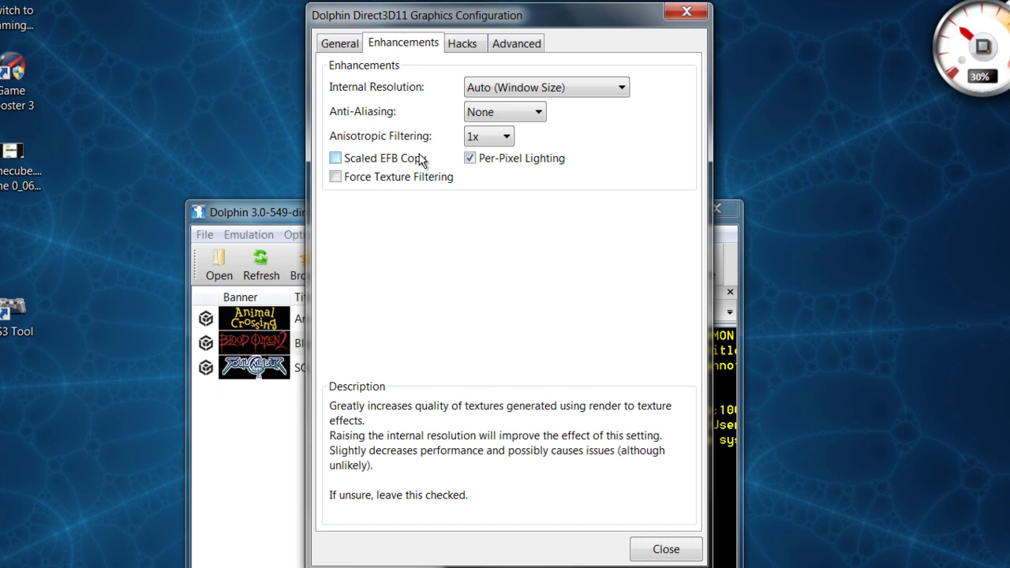
mouse_move(420, 179)
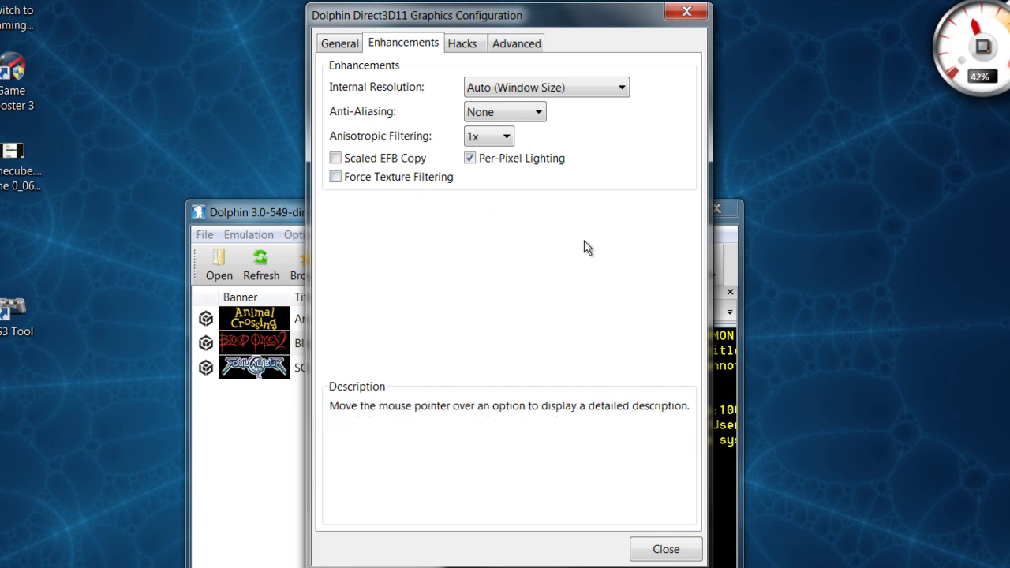
Look over the graphics hacks and advanced settings, and close the graphics configuration
left_click(472, 45)
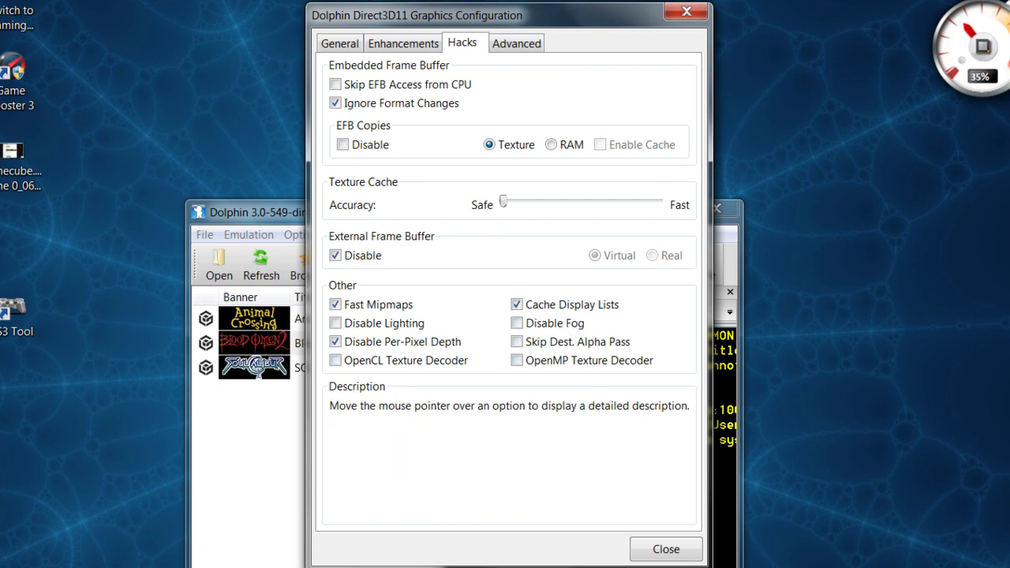
left_click(517, 42)
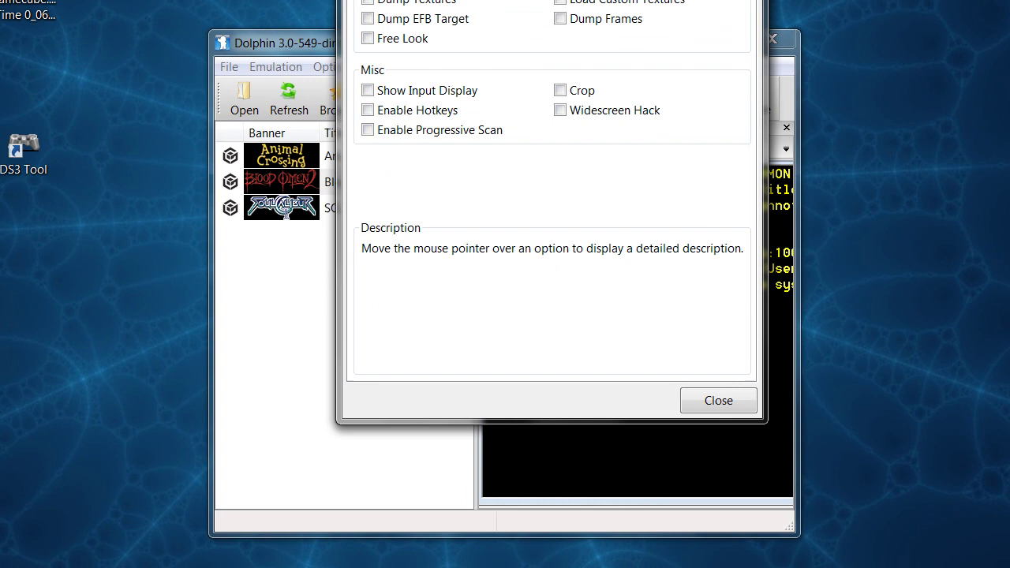
left_click(754, 2)
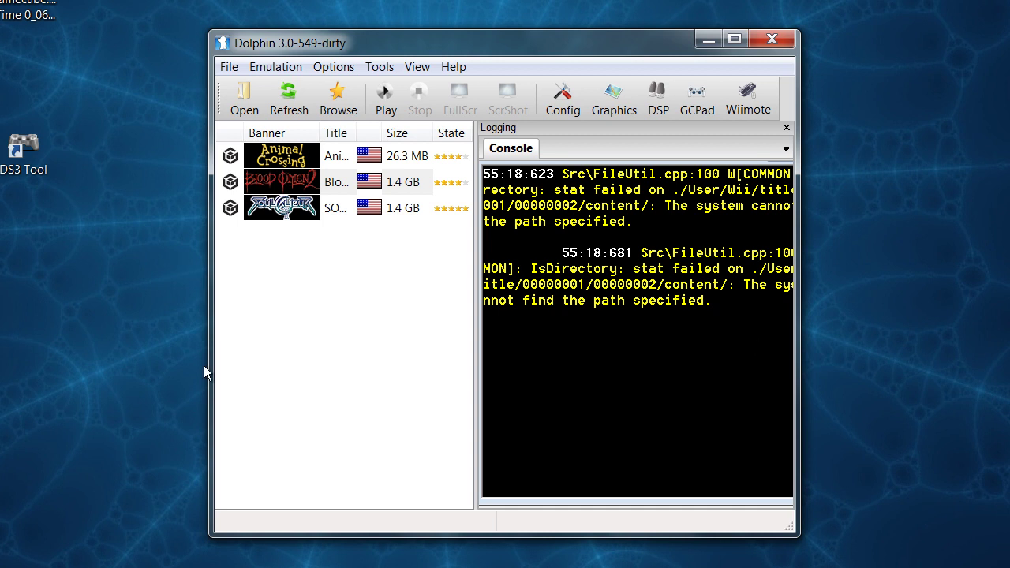
Open the properties of the SOULCALIBUR2 game and reposition their window to show all game-specific settings
right_click(281, 204)
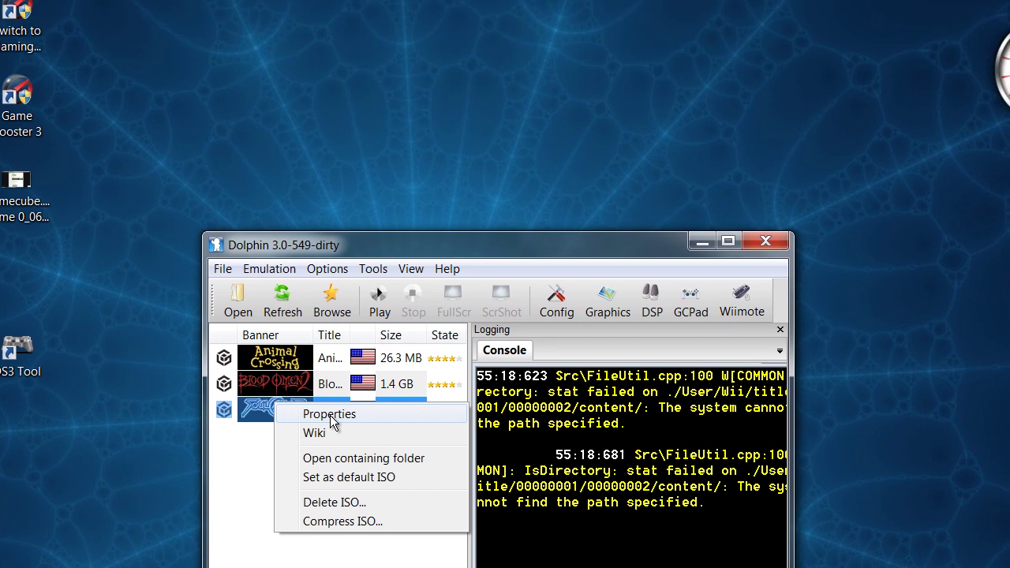
left_click(340, 213)
left_click_drag(341, 290, 464, 60)
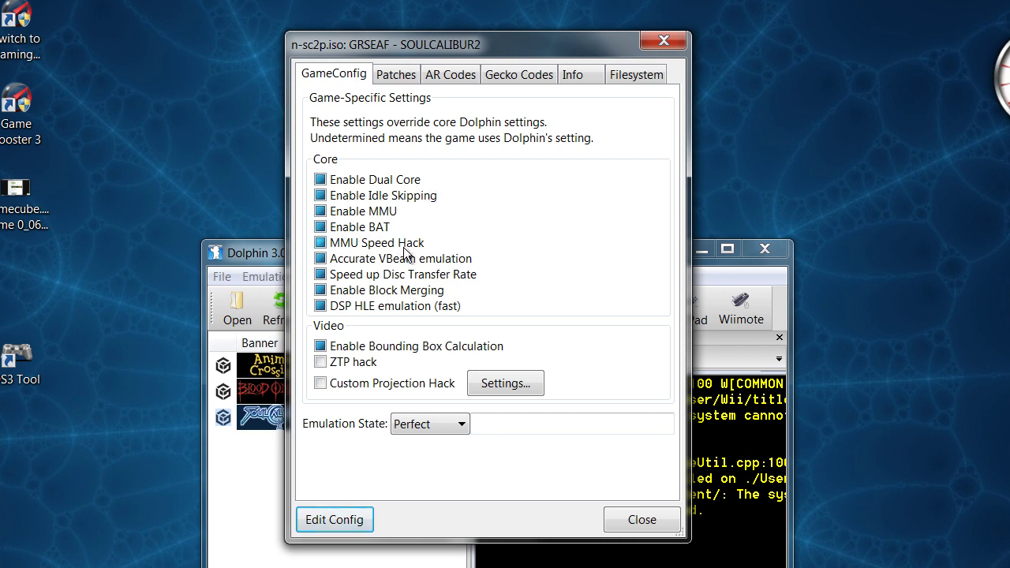
Read the descriptions of the game-specific core and video options, and check the emulation state choices, keeping Perfect
mouse_move(374, 208)
mouse_move(366, 233)
mouse_move(433, 355)
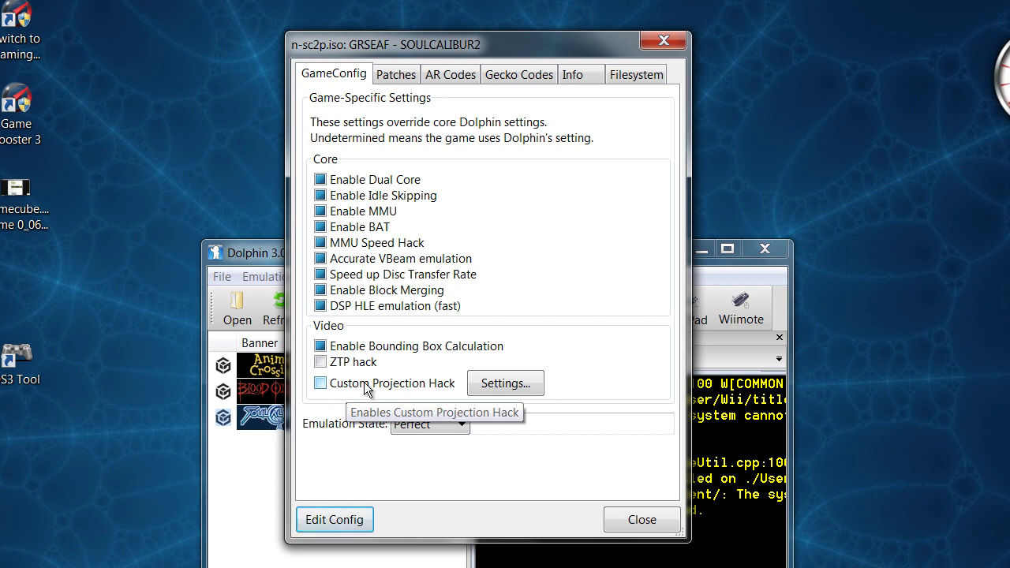
left_click(446, 430)
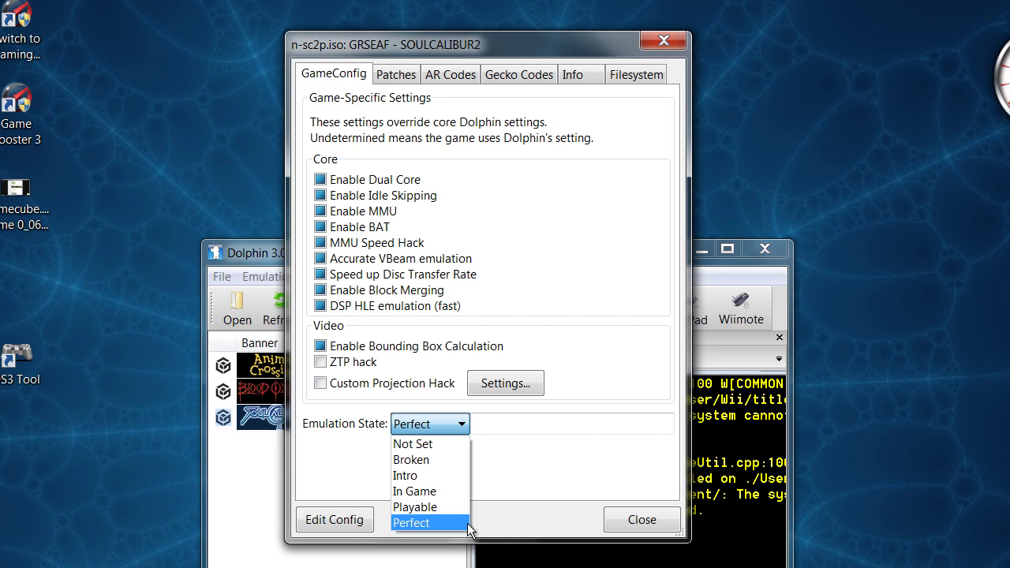
left_click(416, 526)
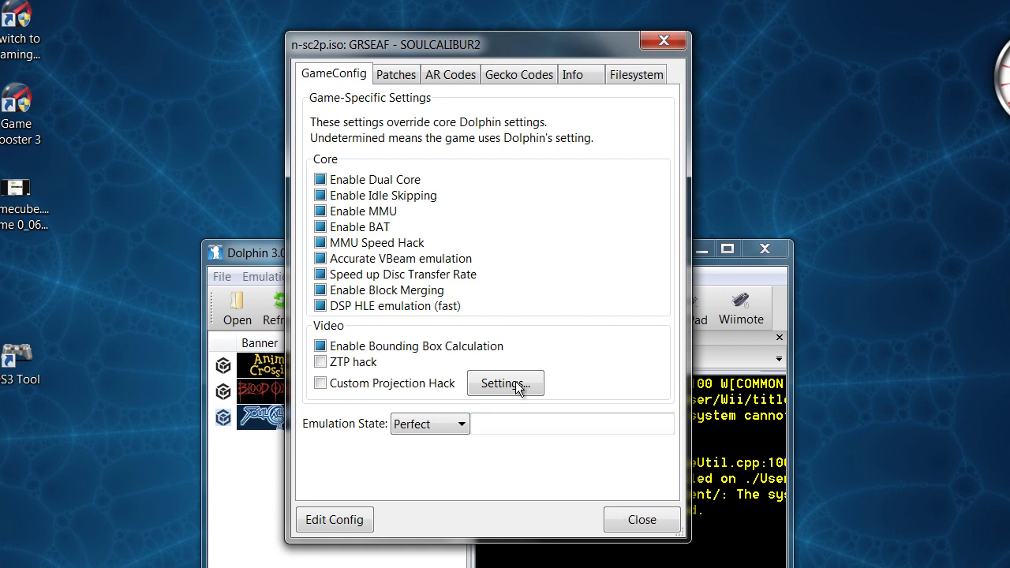
Look over the game's patches, AR codes, Gecko codes and ISO information
left_click(410, 71)
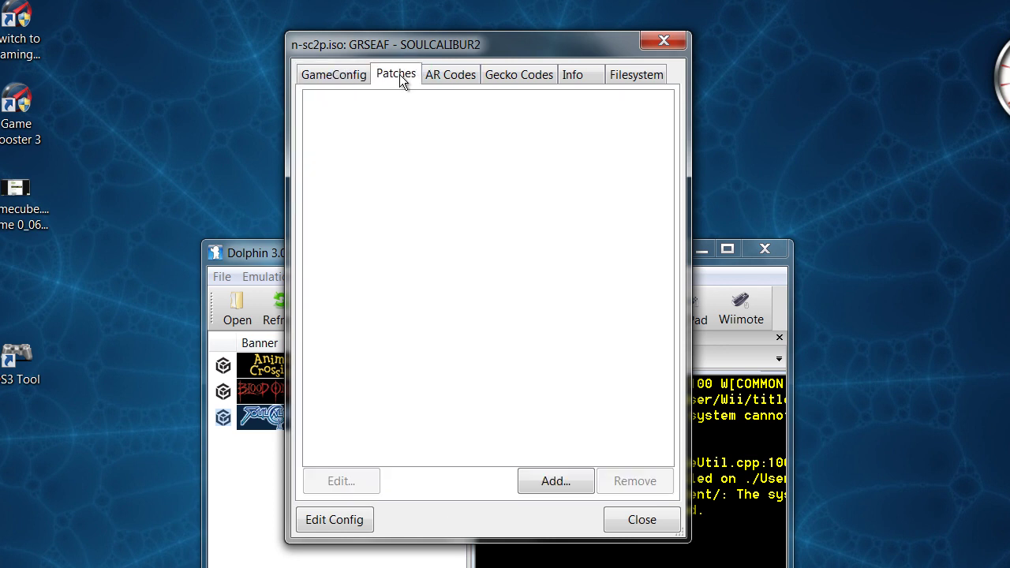
left_click(431, 75)
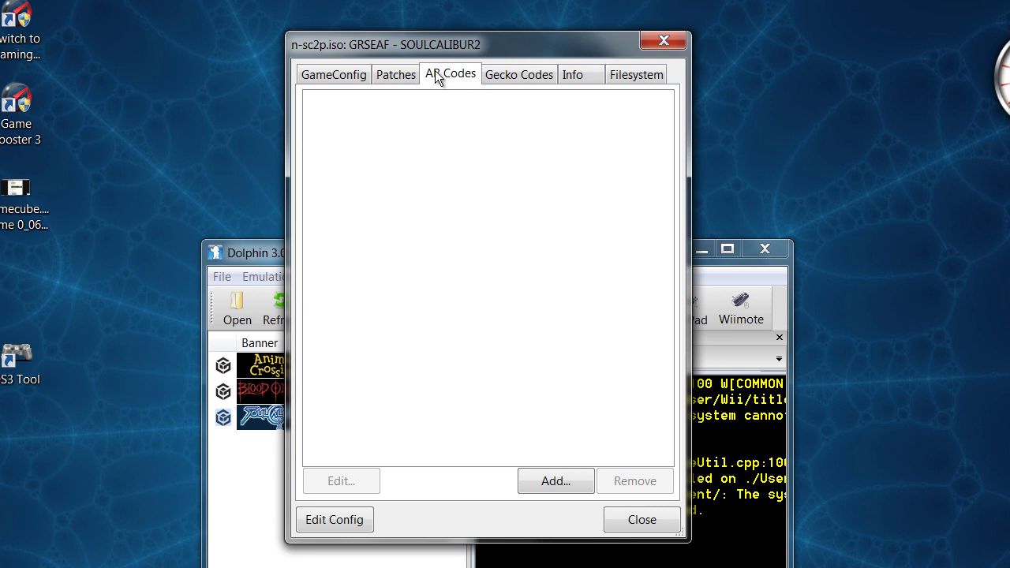
left_click(505, 74)
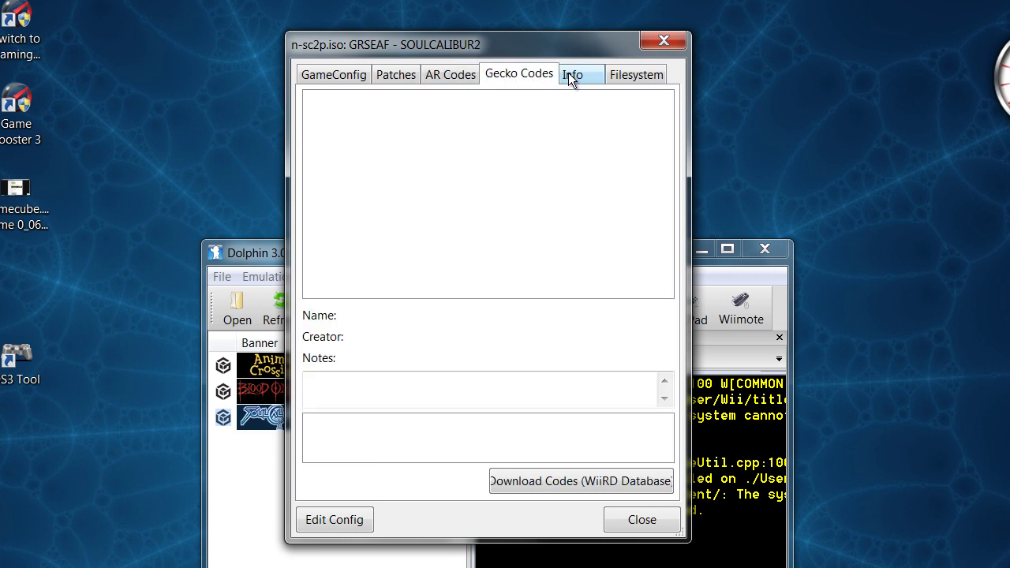
left_click(572, 77)
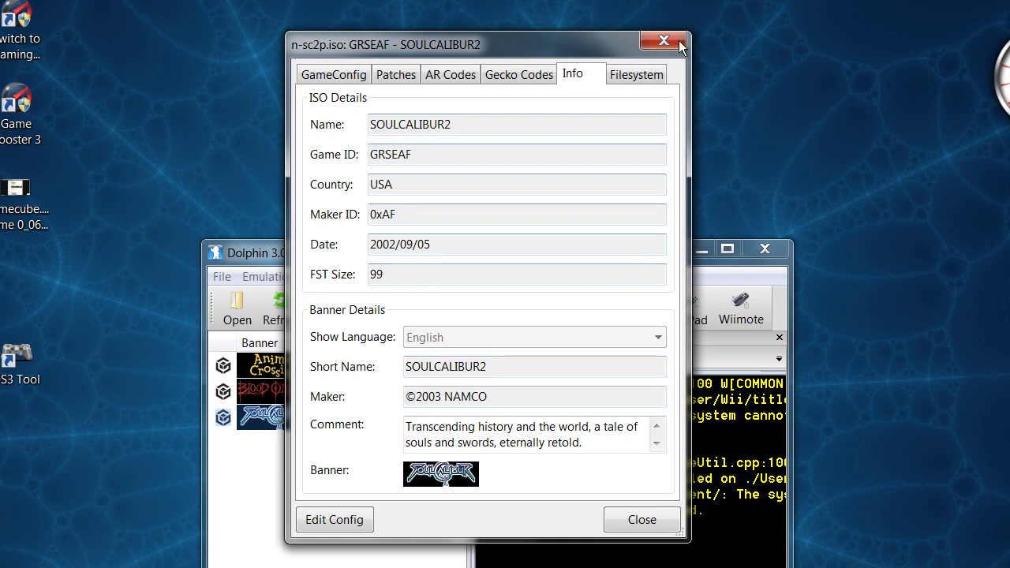
Examine the files in the game's disc filesystem, such as root.olk and movie.afs, and close the game properties
left_click(641, 77)
left_click(365, 172)
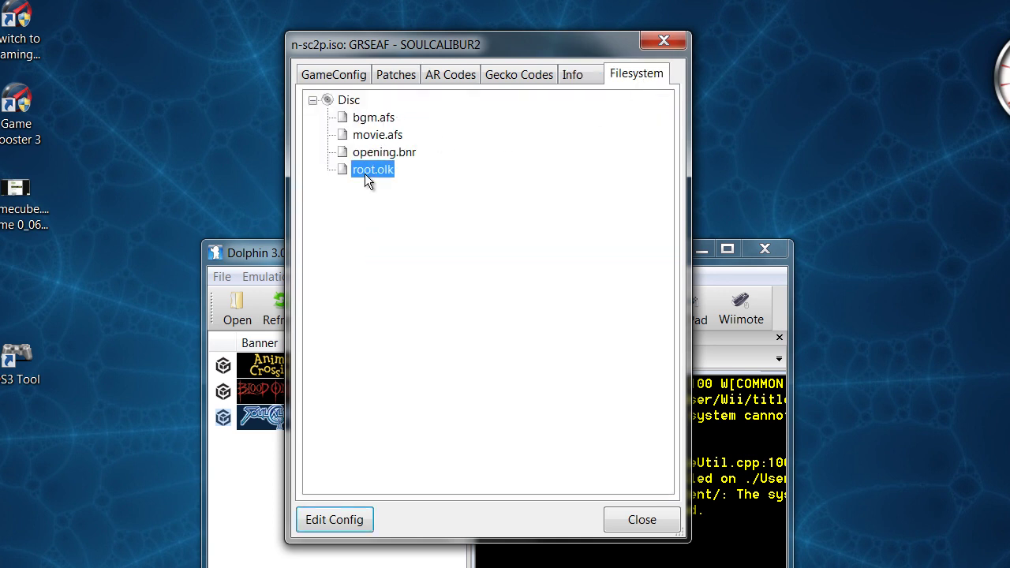
left_click(375, 134)
left_click(333, 101)
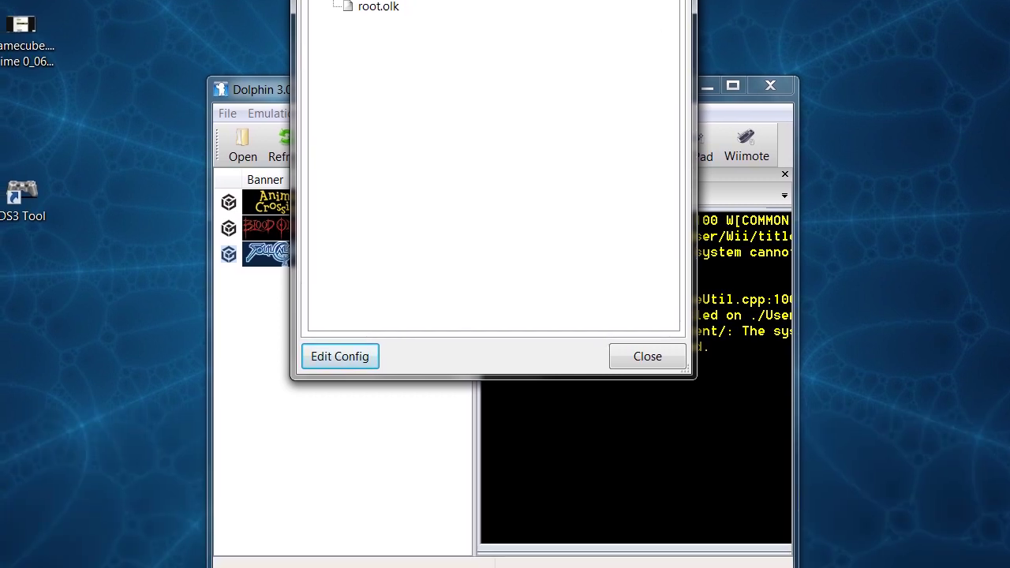
left_click(642, 519)
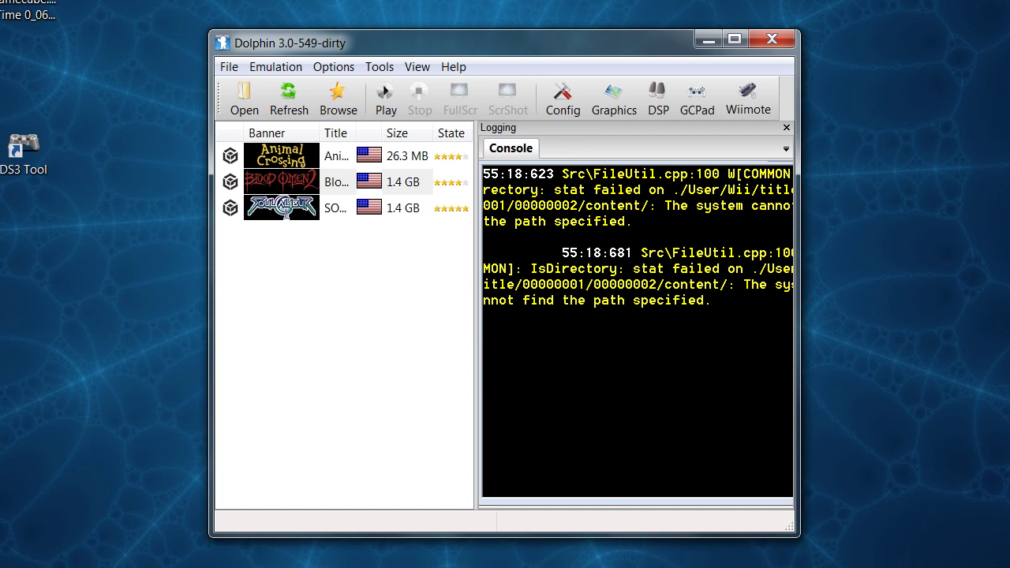